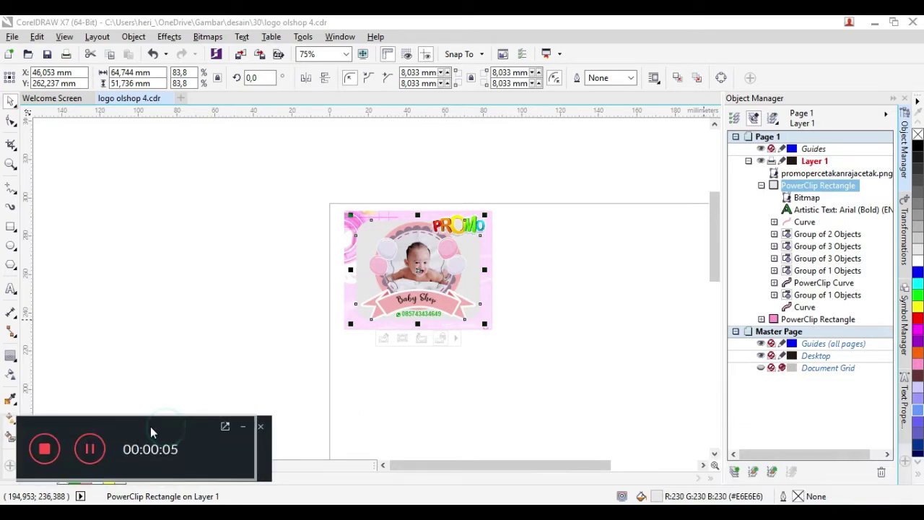
- Deselect the logo and zoom in from 75% to 150% so the Baby Shop card fills the view
{"action": "left_click", "coordinate": [526, 365]}
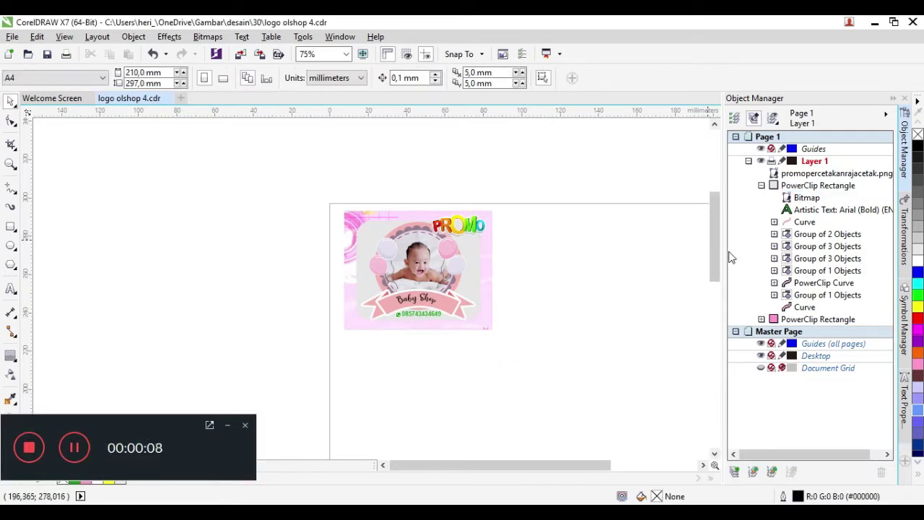
{"action": "left_click_drag", "start_coordinate": [711, 252], "coordinate": [712, 260]}
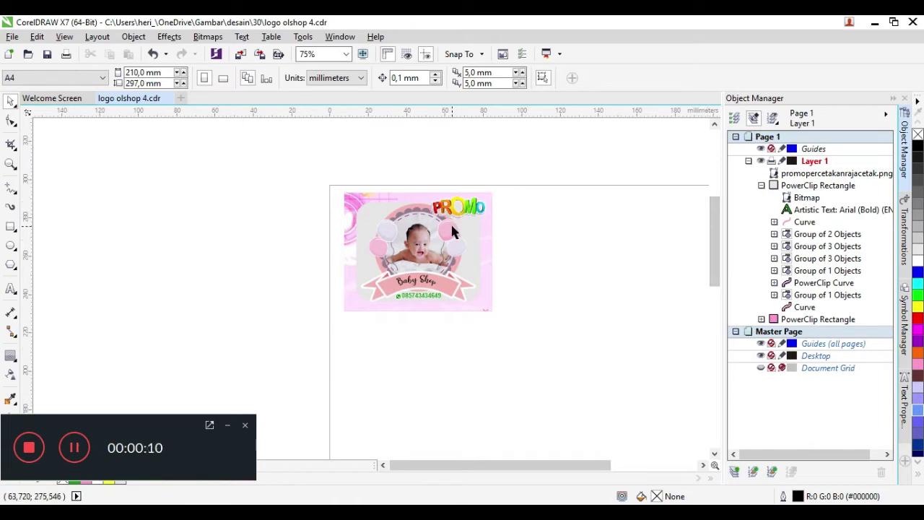
{"action": "scroll", "coordinate": [451, 222], "scroll_direction": "up", "scroll_amount": 2}
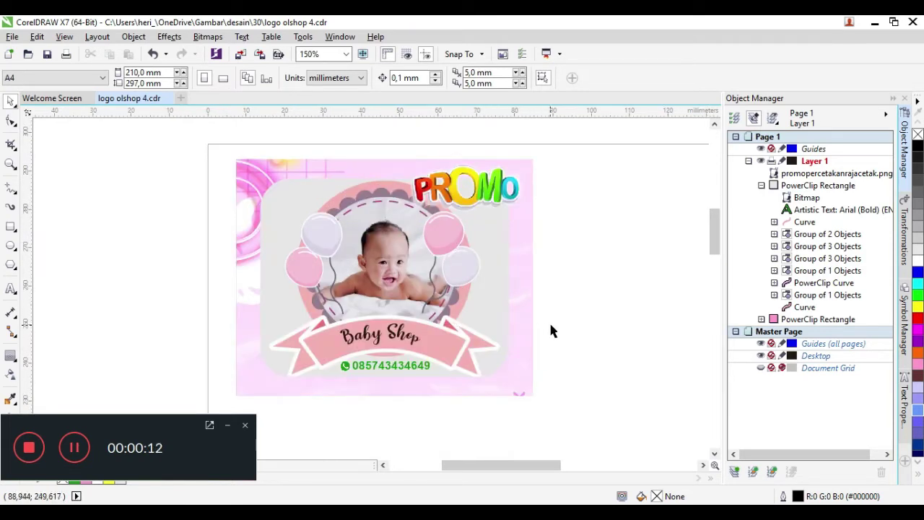
- Enter the PowerClip rectangle and select the photo group and both balloon groups in turn
{"action": "left_click", "coordinate": [343, 325]}
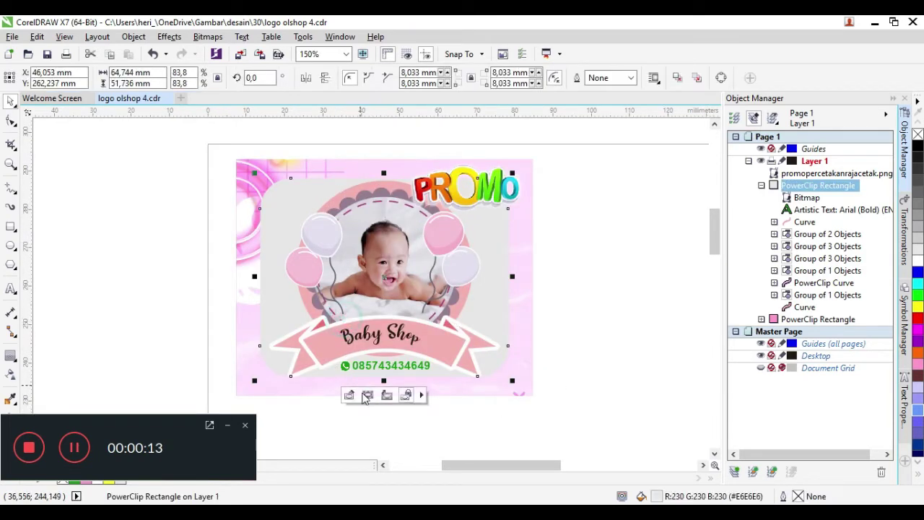
{"action": "left_click", "coordinate": [355, 395]}
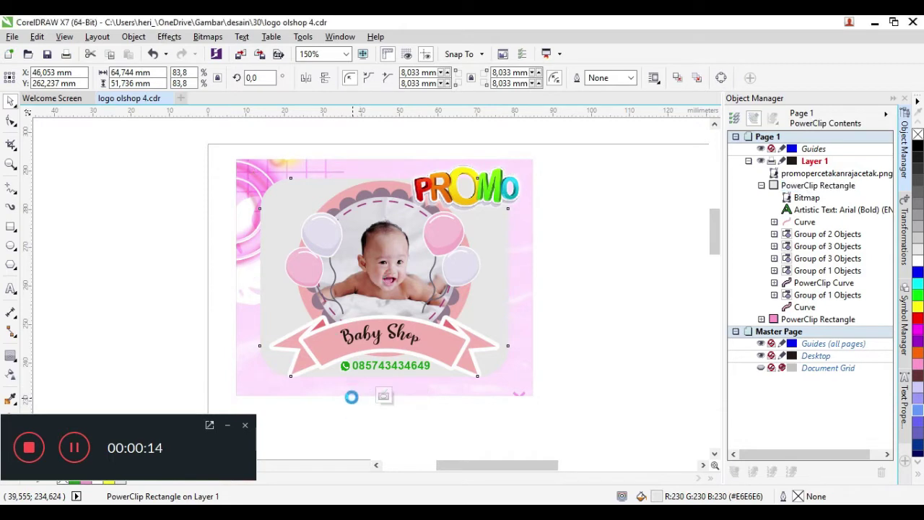
{"action": "left_click", "coordinate": [359, 294]}
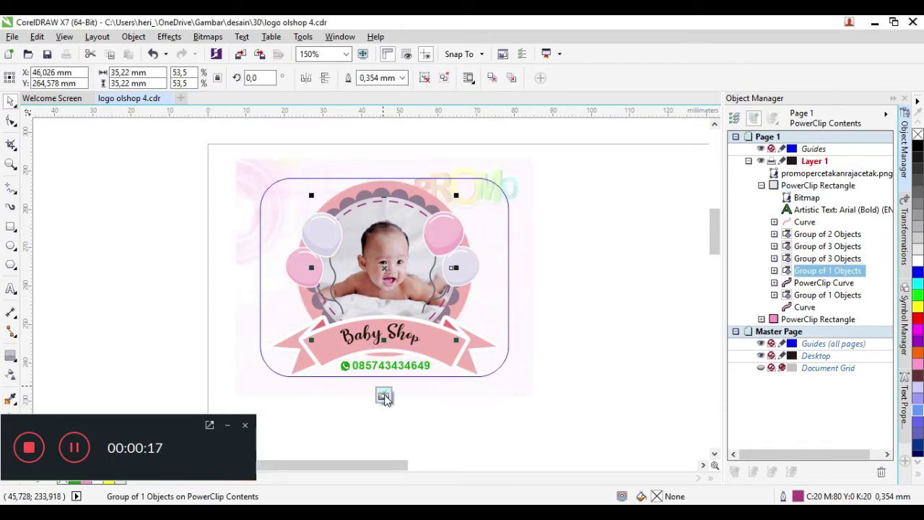
{"action": "left_click", "coordinate": [456, 267]}
{"action": "left_click", "coordinate": [464, 264]}
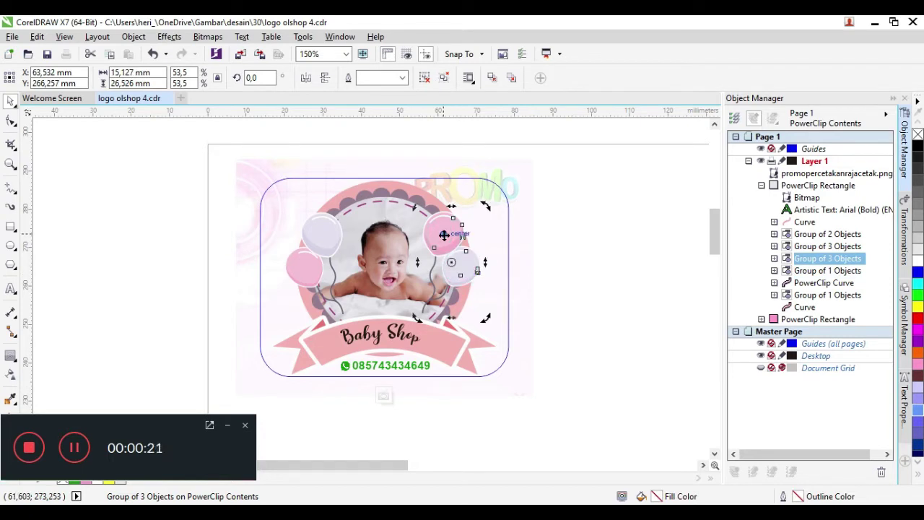
{"action": "left_click", "coordinate": [332, 253]}
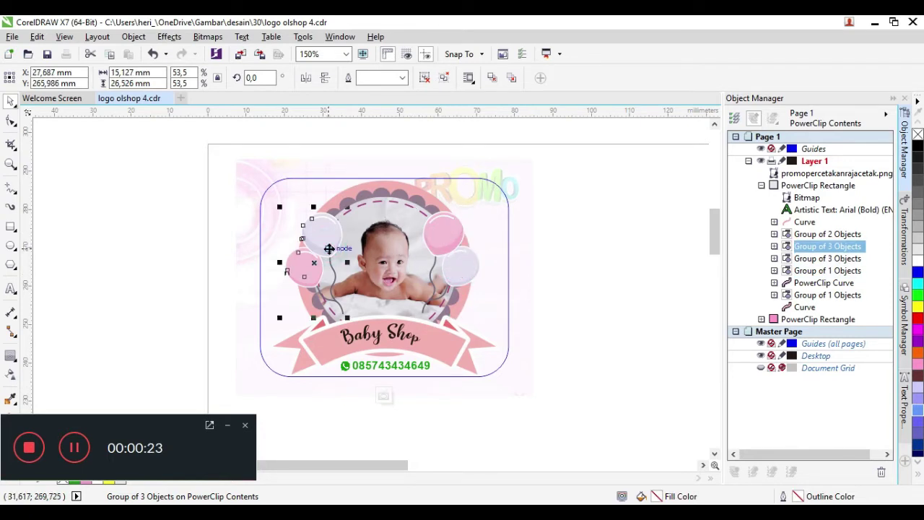
{"action": "left_click", "coordinate": [390, 270]}
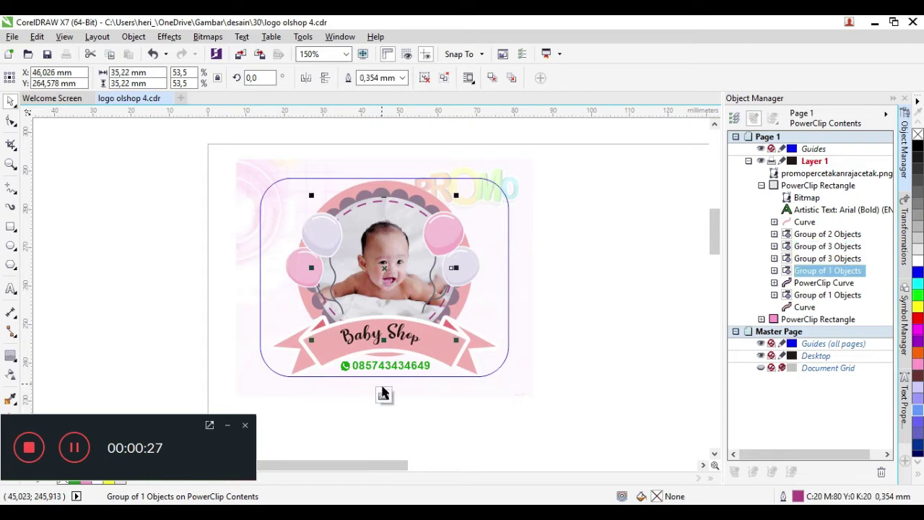
{"action": "left_click", "coordinate": [379, 278]}
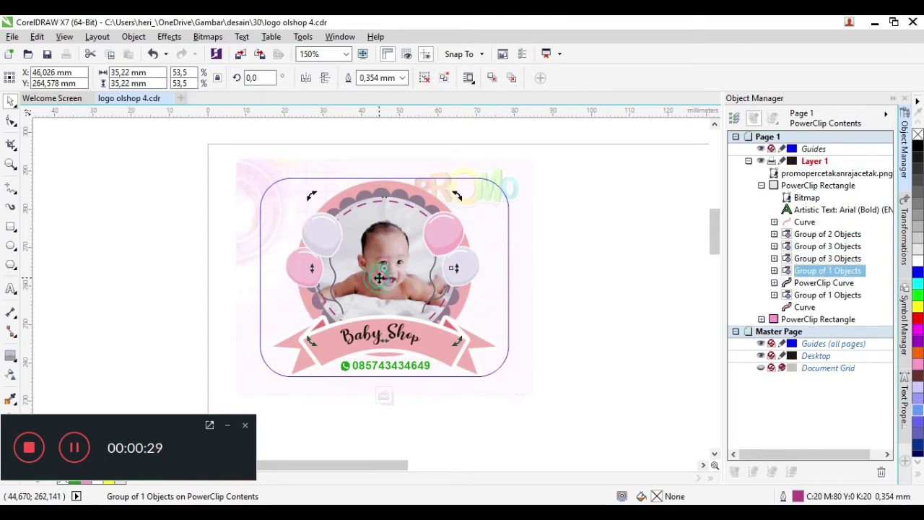
{"action": "left_click", "coordinate": [526, 269]}
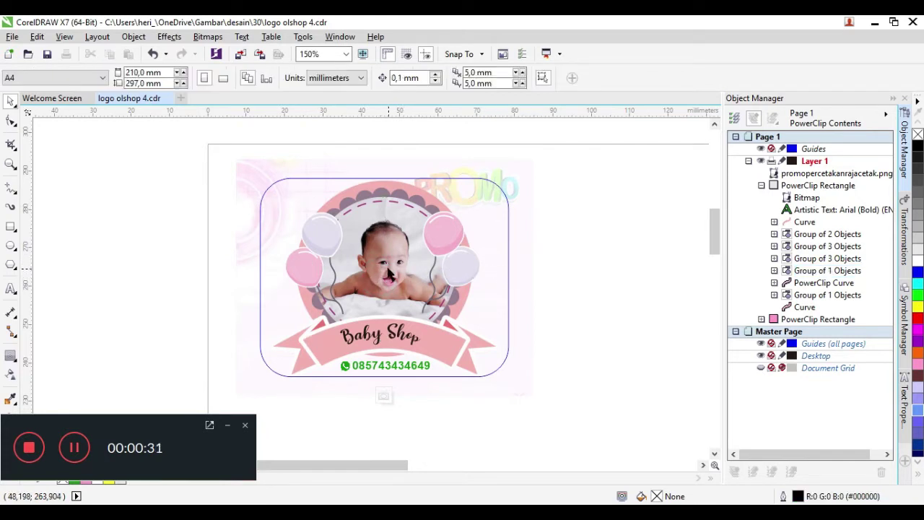
{"action": "left_click", "coordinate": [382, 269]}
{"action": "left_click_drag", "start_coordinate": [382, 268], "coordinate": [562, 256]}
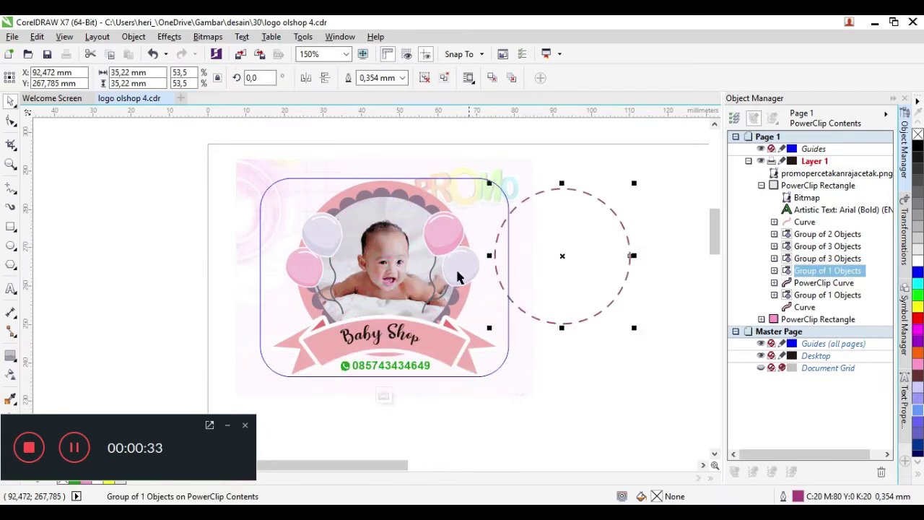
{"action": "left_click", "coordinate": [381, 276]}
{"action": "left_click_drag", "start_coordinate": [380, 275], "coordinate": [509, 278]}
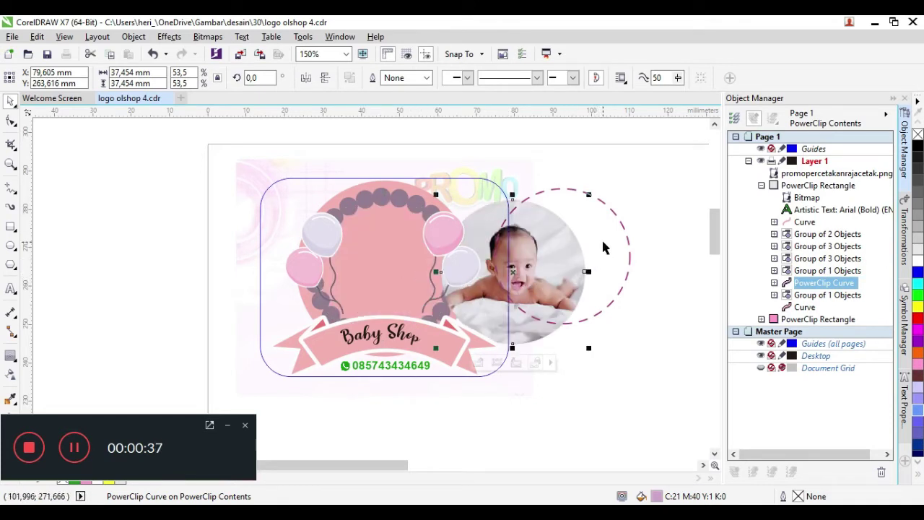
{"action": "left_click_drag", "start_coordinate": [605, 241], "coordinate": [426, 248]}
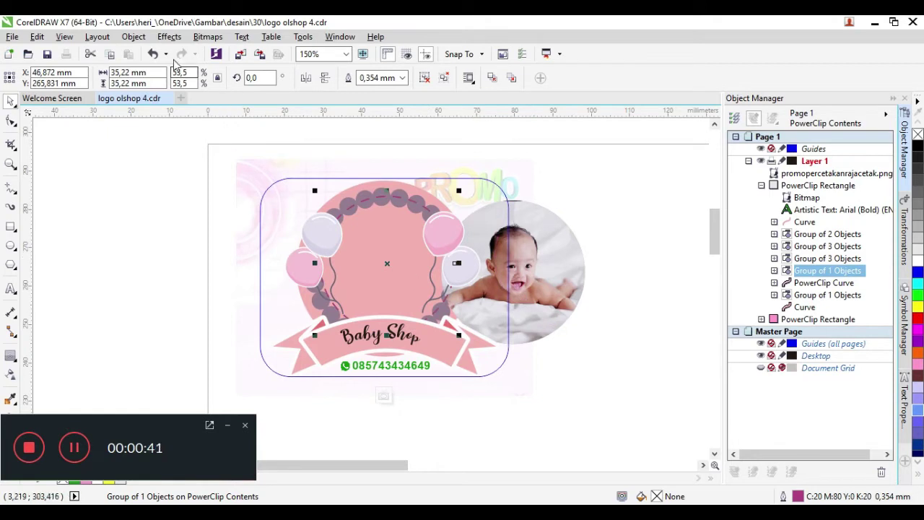
{"action": "left_click", "coordinate": [154, 55]}
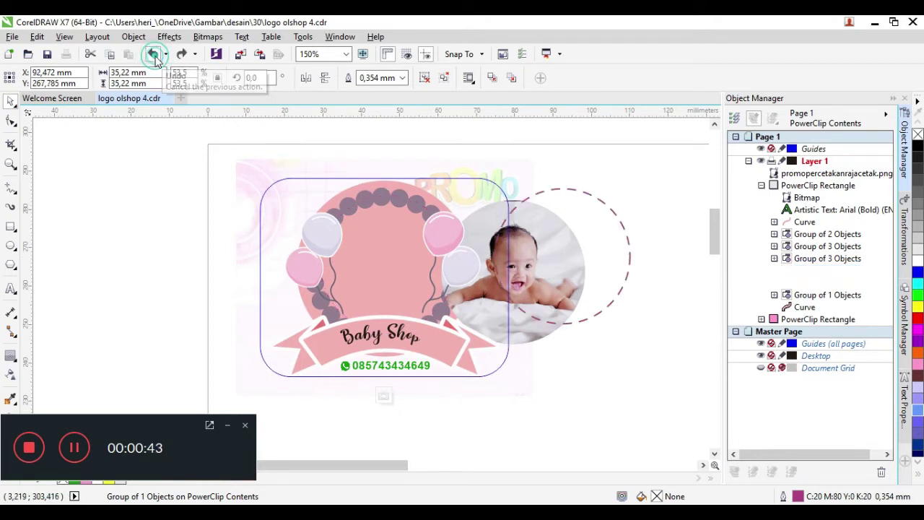
{"action": "left_click", "coordinate": [155, 56]}
{"action": "left_click", "coordinate": [155, 55]}
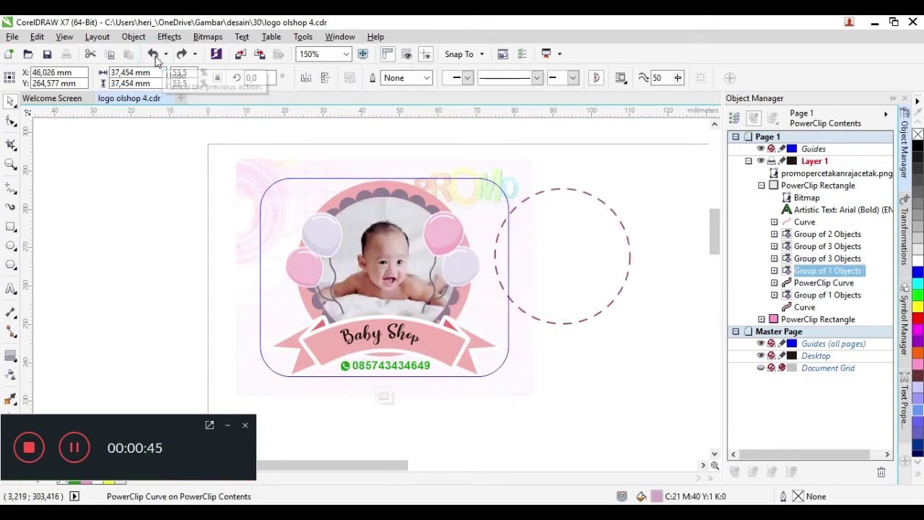
{"action": "left_click", "coordinate": [154, 56]}
{"action": "key", "text": "Escape"}
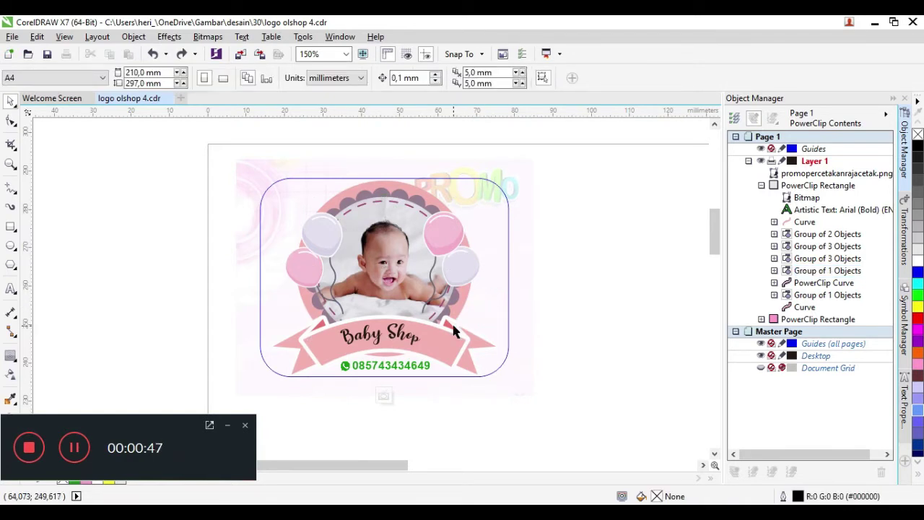
- Edit the ribbon's harley-font lettering with the Text tool so it reads 'baby Shop'
{"action": "left_click", "coordinate": [428, 338], "text": "ctrl"}
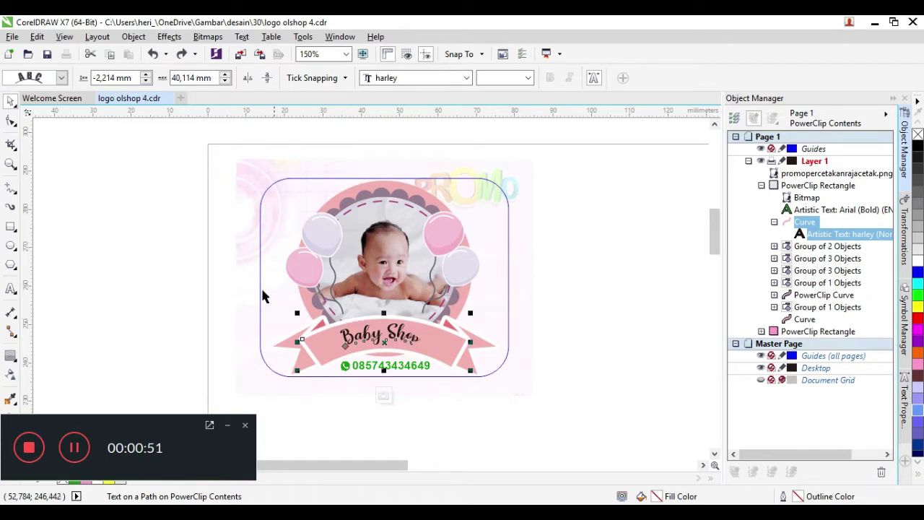
{"action": "left_click", "coordinate": [11, 289]}
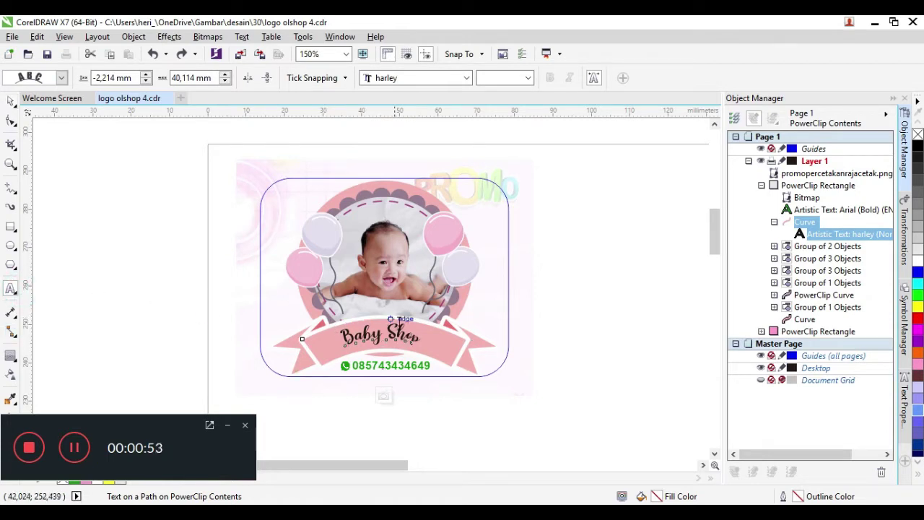
{"action": "left_click", "coordinate": [421, 338]}
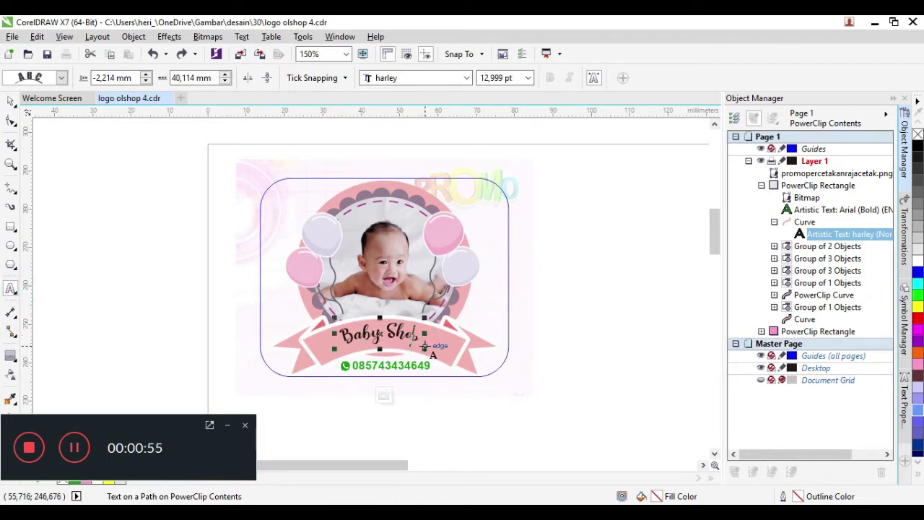
{"action": "key", "text": "shift+Left"}
{"action": "key", "text": "shift+Left"}
{"action": "key", "text": "shift+Left"}
{"action": "key", "text": "shift+Left"}
{"action": "key", "text": "shift+Left"}
{"action": "key", "text": "shift+Left"}
{"action": "key", "text": "shift+Left"}
{"action": "key", "text": "shift+Left"}
{"action": "key", "text": "shift+Left"}
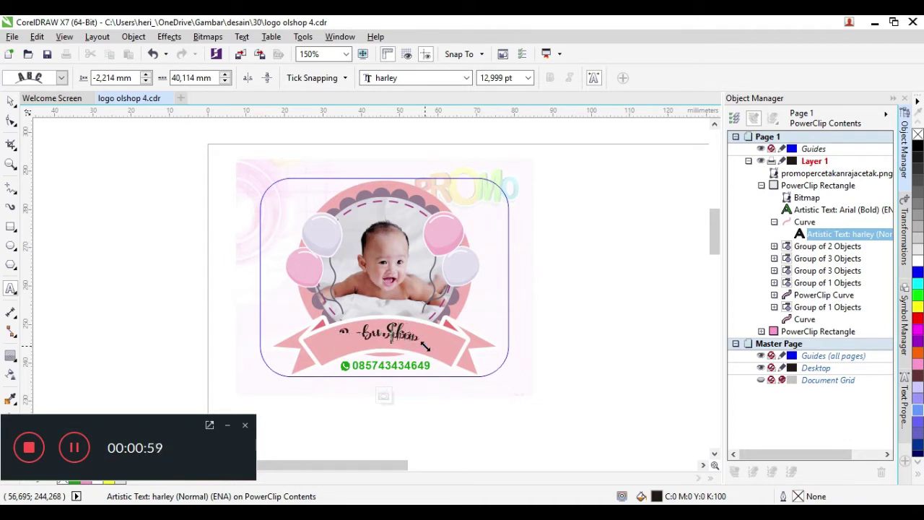
{"action": "key", "text": "shift+Left"}
{"action": "key", "text": "shift+Left"}
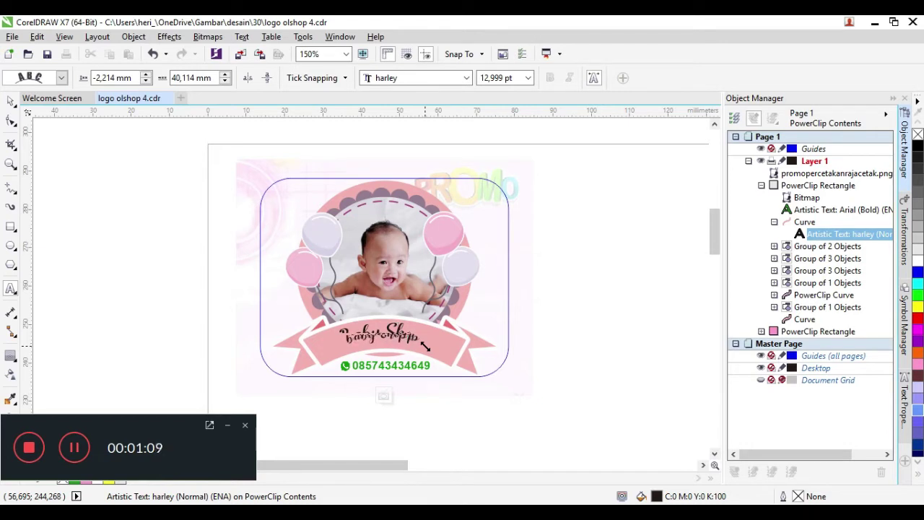
{"action": "left_click", "coordinate": [541, 325]}
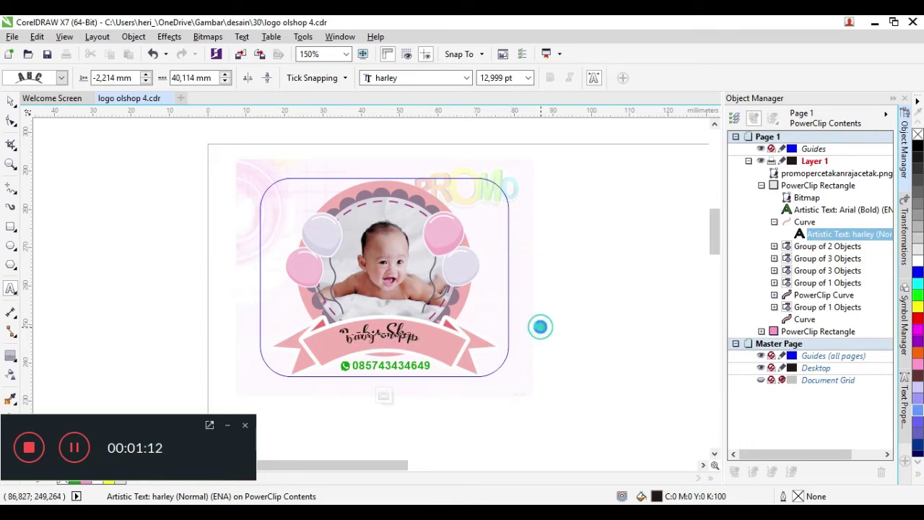
{"action": "left_click", "coordinate": [410, 339]}
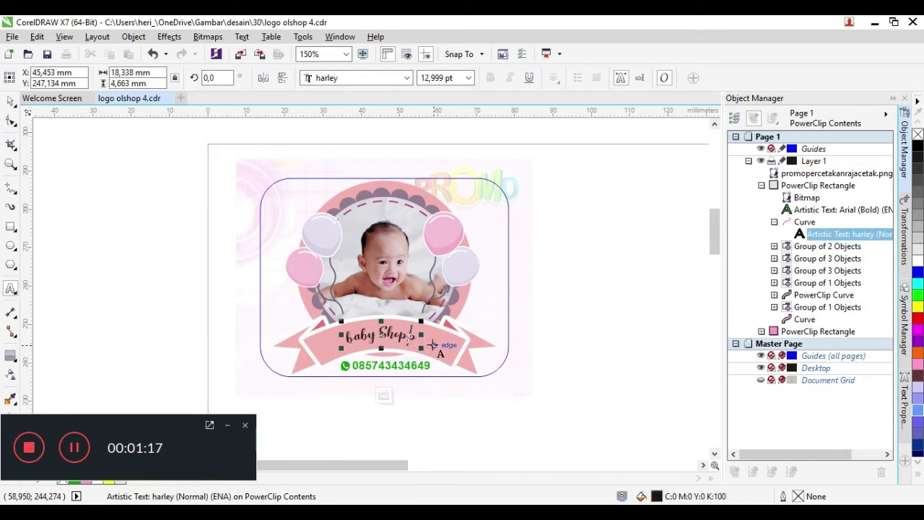
{"action": "left_click", "coordinate": [208, 174]}
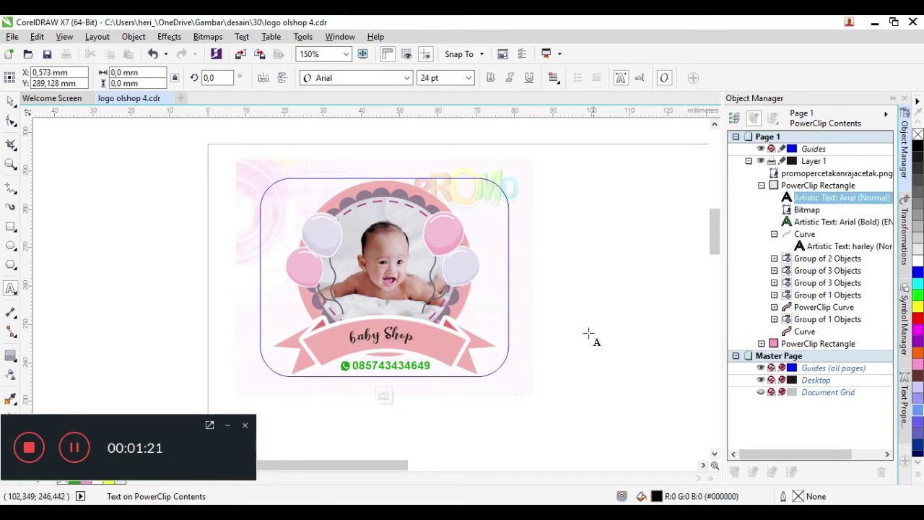
{"action": "scroll", "coordinate": [576, 325], "scroll_direction": "up", "scroll_amount": 1}
{"action": "scroll", "coordinate": [534, 343], "scroll_direction": "down", "scroll_amount": 1}
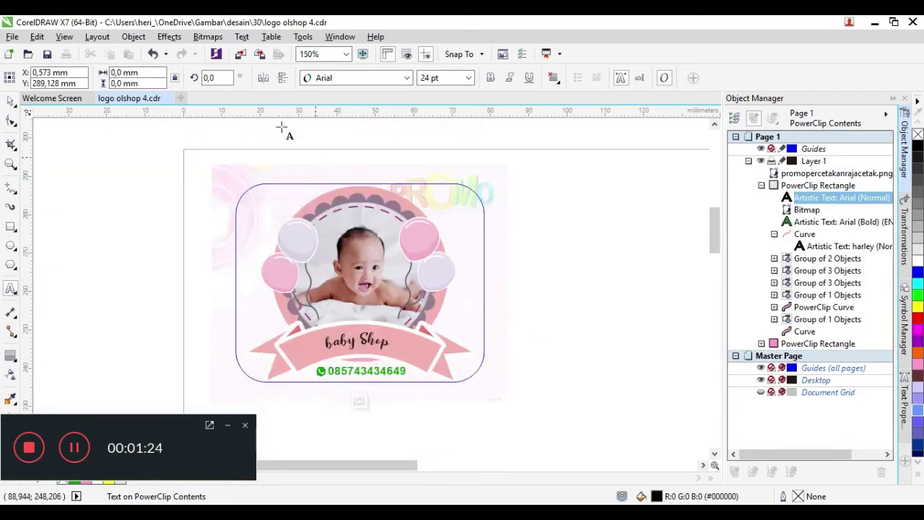
- Undo the stray text edits to restore the original lettering, then stop editing the PowerClip
{"action": "left_click", "coordinate": [154, 55]}
{"action": "left_click", "coordinate": [154, 55]}
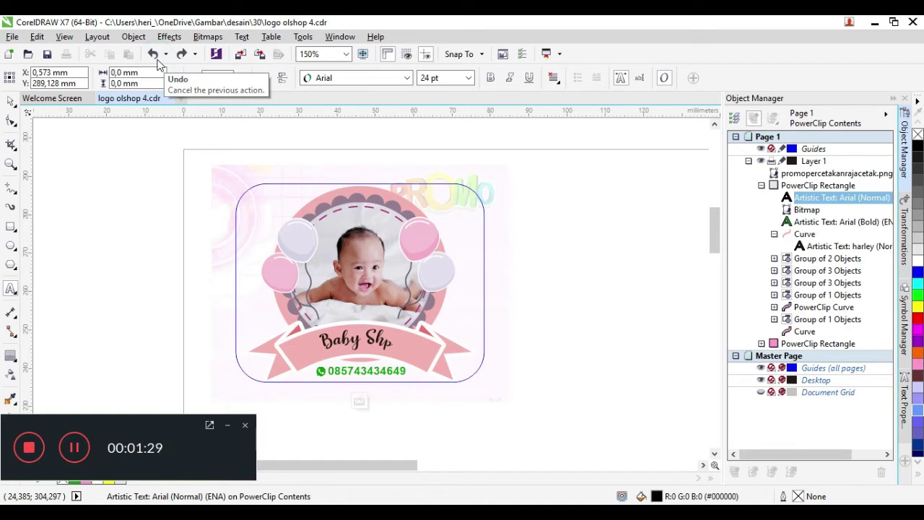
{"action": "left_click", "coordinate": [153, 54]}
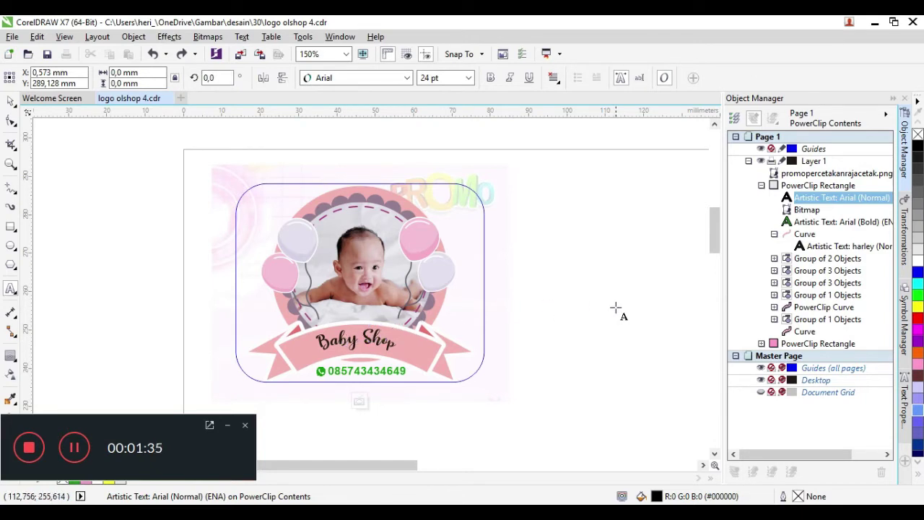
{"action": "left_click", "coordinate": [365, 373]}
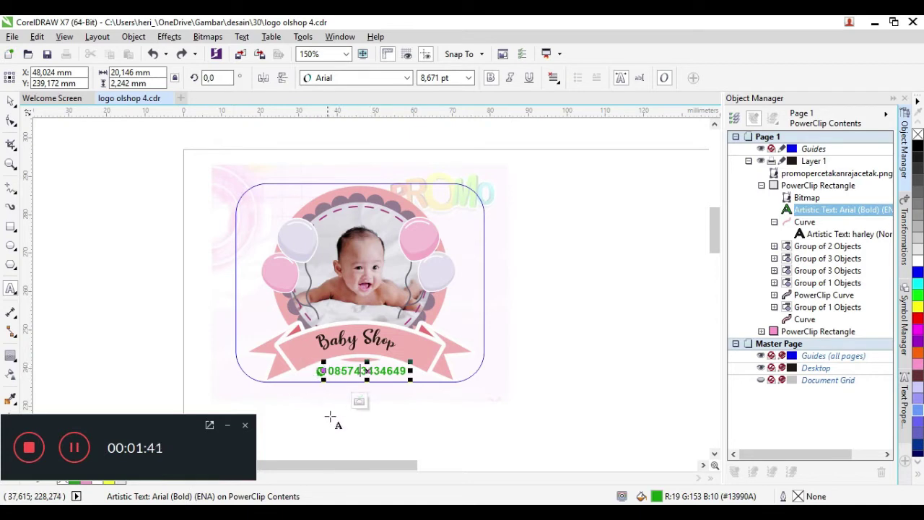
{"action": "left_click", "coordinate": [360, 402]}
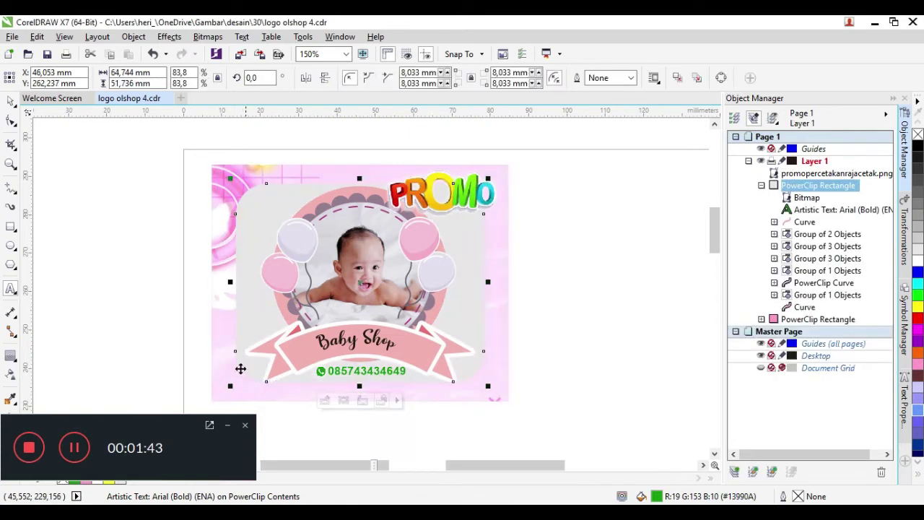
- Nudge the abstrak bitmap slightly lower inside the pink background PowerClip rectangle
{"action": "left_click", "coordinate": [221, 375]}
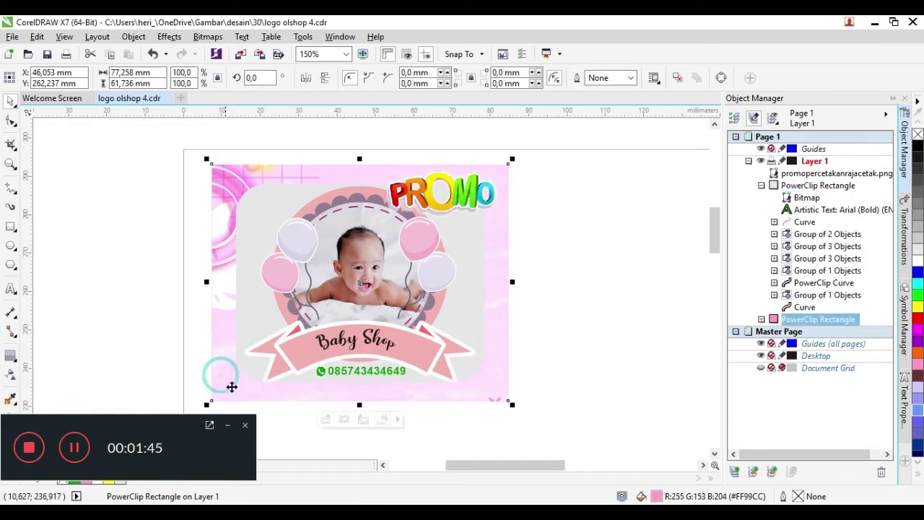
{"action": "left_click", "coordinate": [325, 420]}
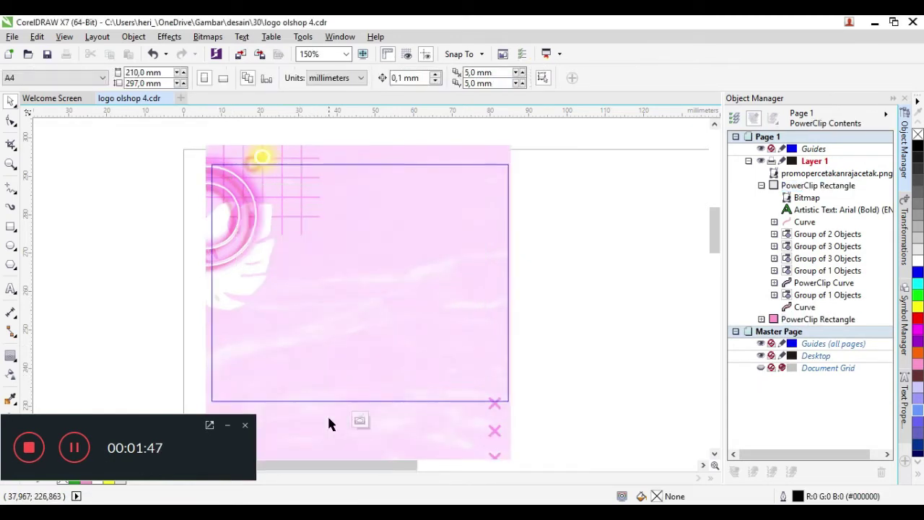
{"action": "left_click", "coordinate": [300, 251]}
{"action": "left_click_drag", "start_coordinate": [300, 251], "coordinate": [314, 223]}
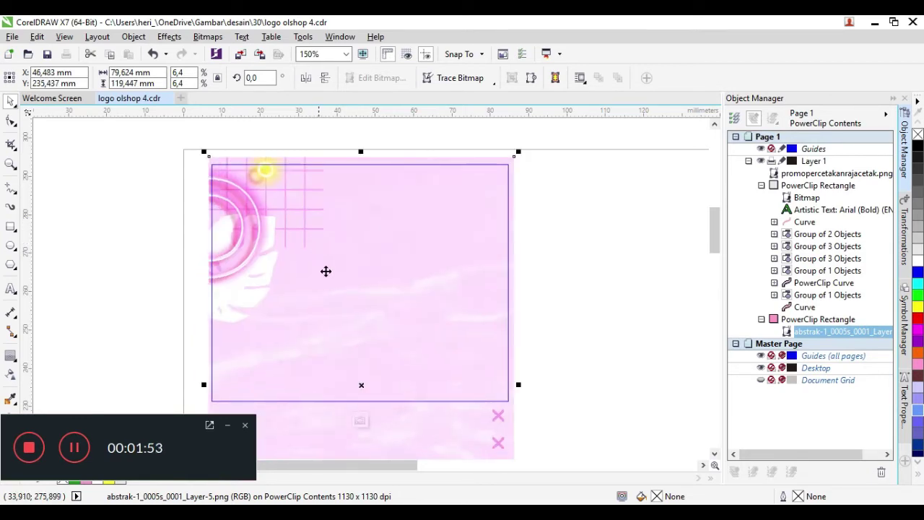
{"action": "left_click", "coordinate": [361, 422]}
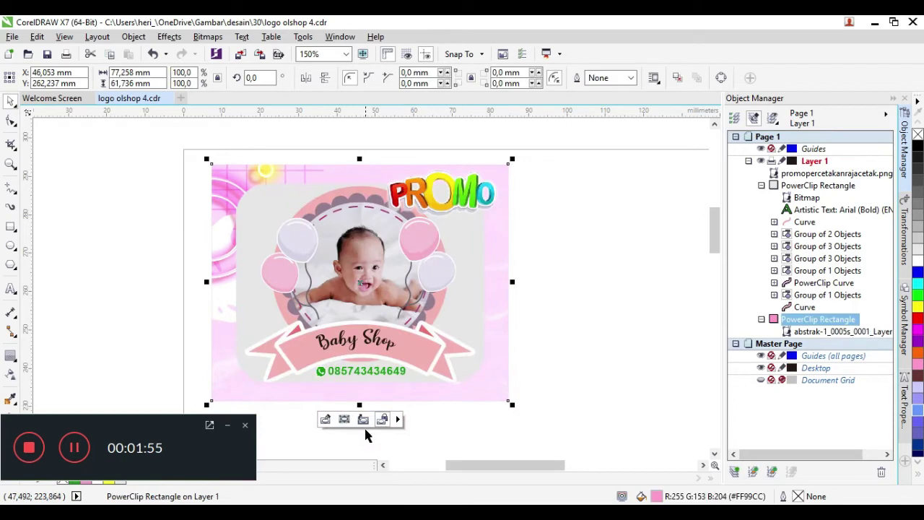
{"action": "left_click", "coordinate": [441, 195]}
{"action": "left_click_drag", "start_coordinate": [708, 235], "coordinate": [711, 213]}
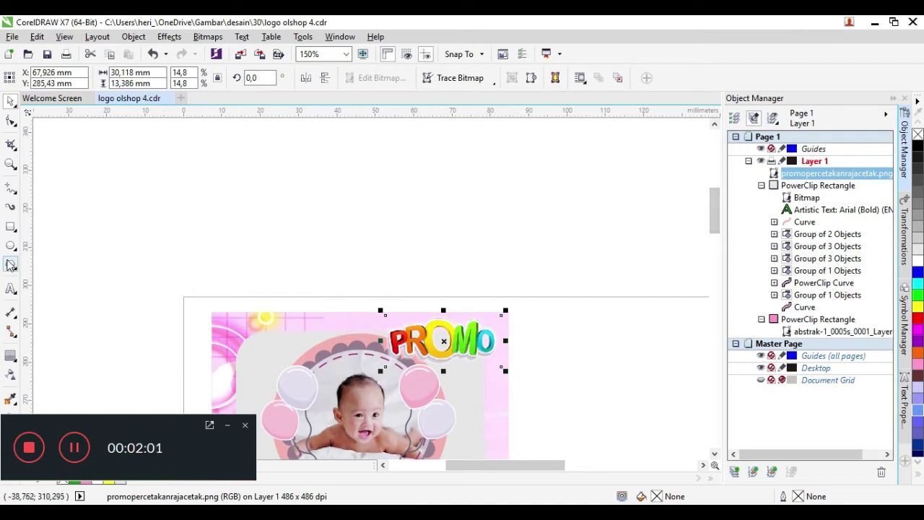
- Type a two-line password note as new artistic text above the page
{"action": "left_click", "coordinate": [11, 288]}
{"action": "left_click", "coordinate": [270, 155]}
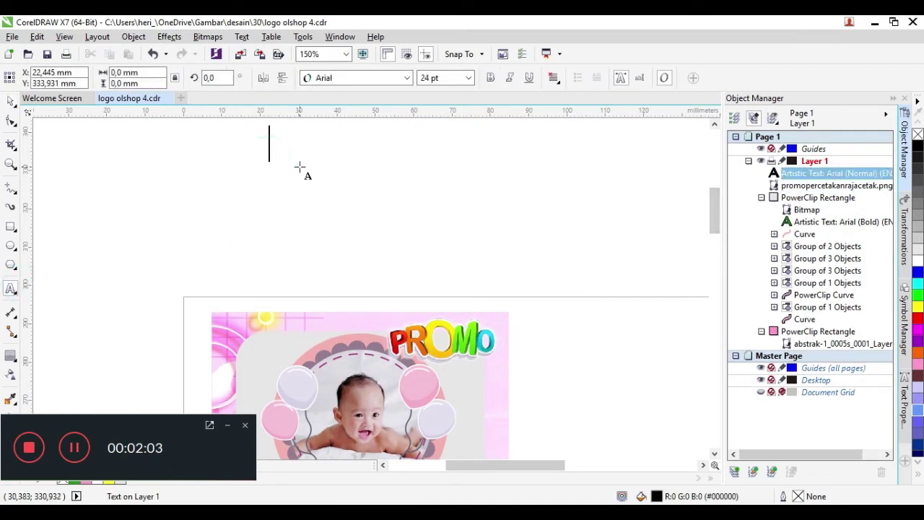
{"action": "type", "text": "paswo"}
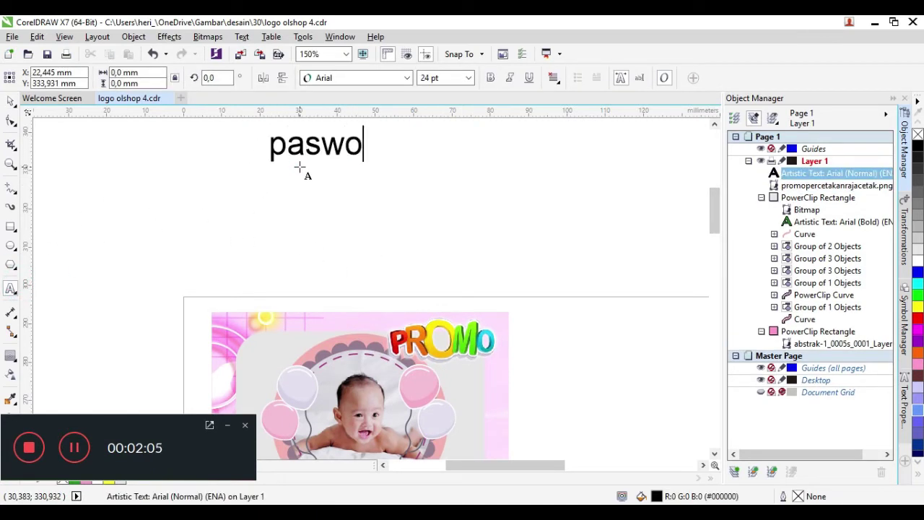
{"action": "type", "text": "d"}
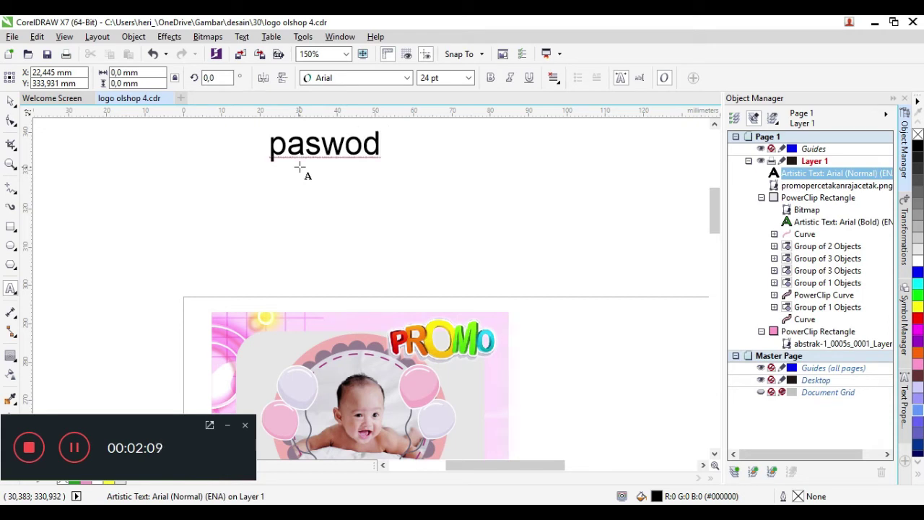
{"action": "type", "text": "rlog"}
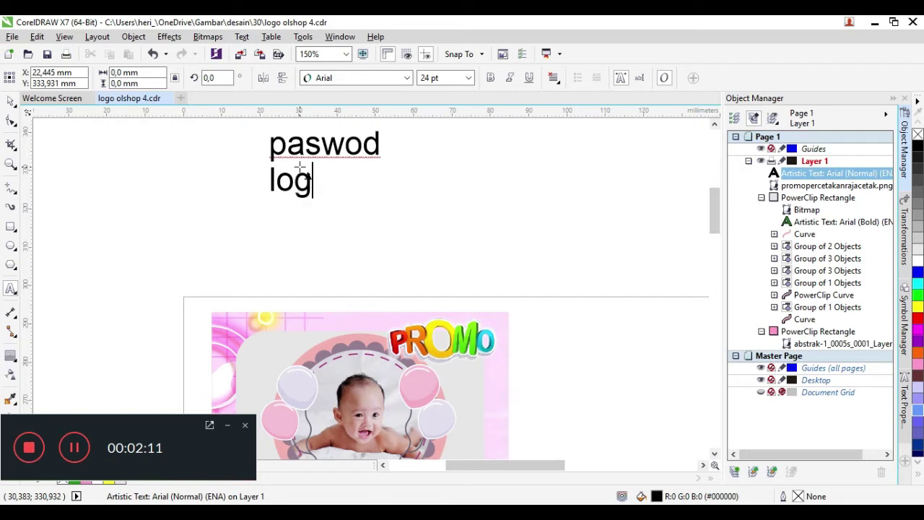
{"action": "type", "text": "ool"}
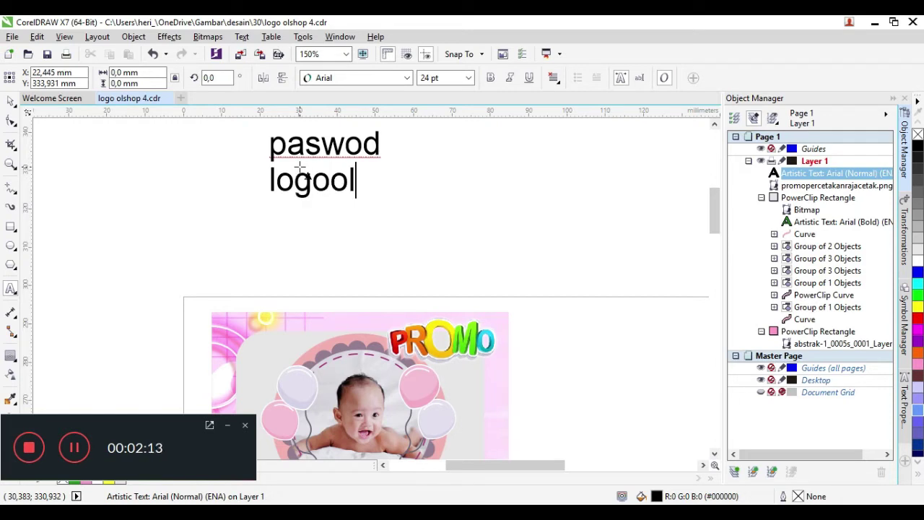
{"action": "type", "text": "sho["}
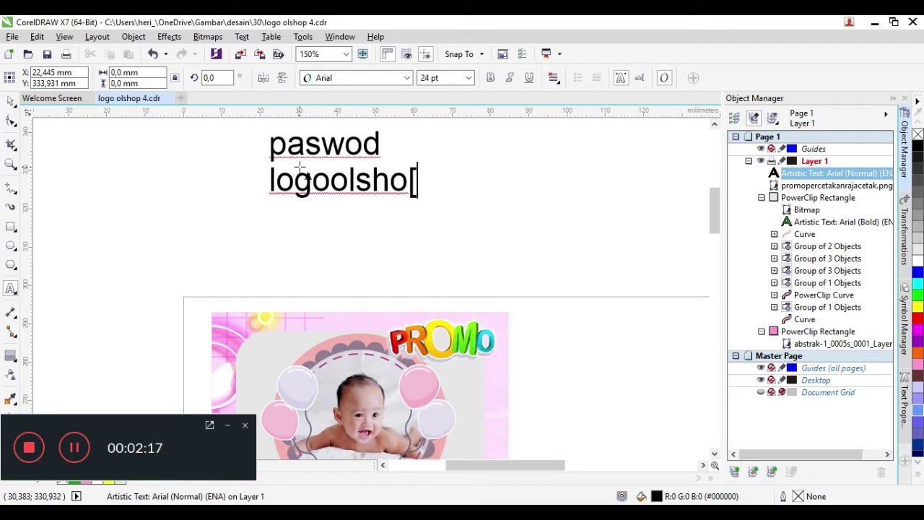
{"action": "type", "text": "5"}
{"action": "key", "text": "BackSpace"}
{"action": "key", "text": "BackSpace"}
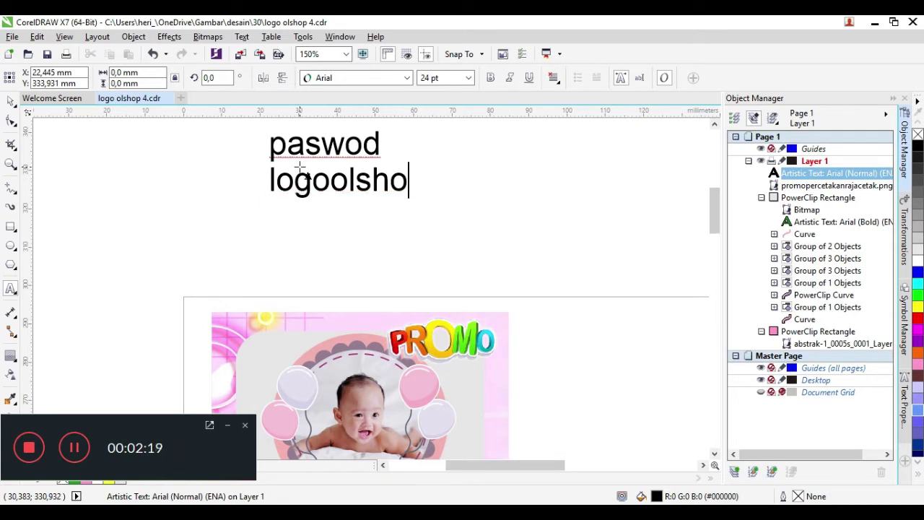
{"action": "type", "text": "p4"}
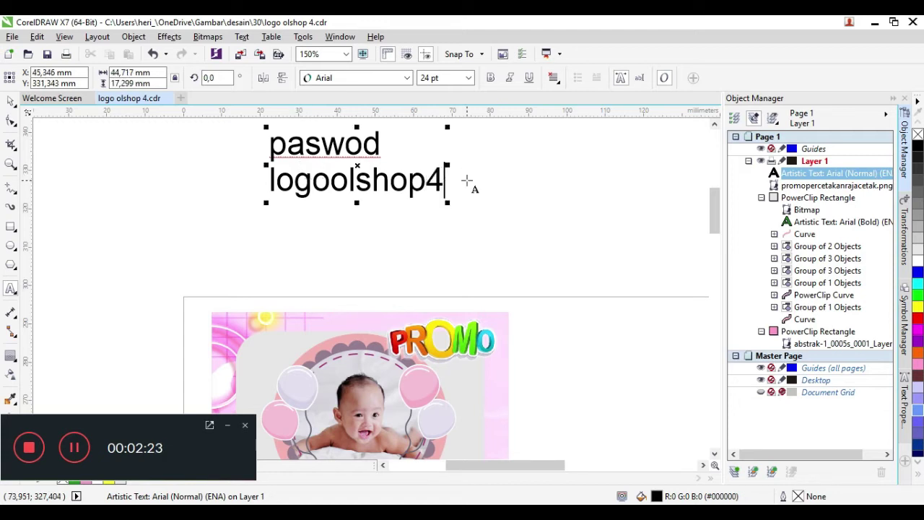
- Center-align both lines of the note text
{"action": "left_click_drag", "start_coordinate": [442, 173], "coordinate": [266, 143]}
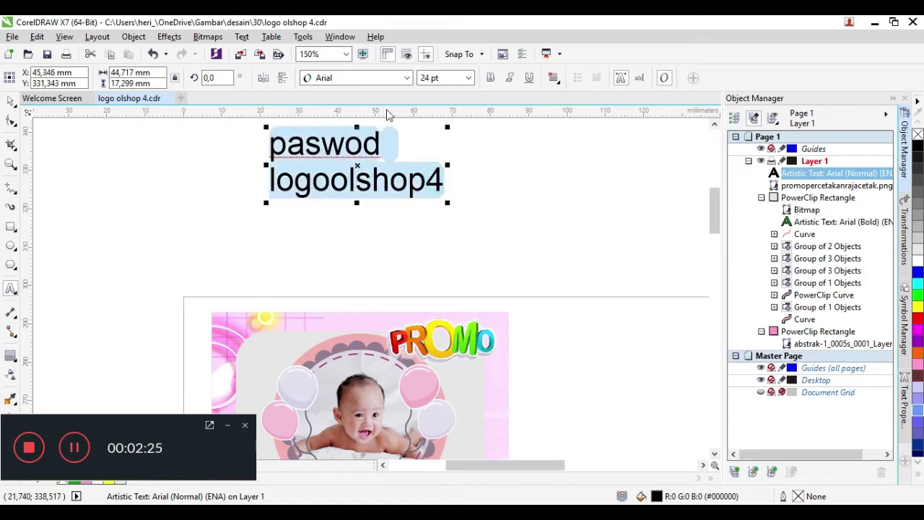
{"action": "left_click", "coordinate": [554, 78]}
{"action": "left_click", "coordinate": [553, 122]}
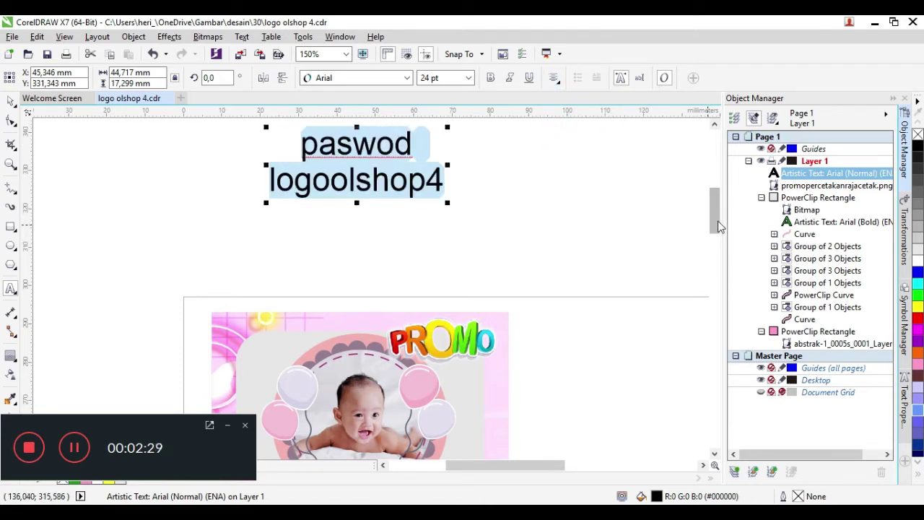
{"action": "left_click_drag", "start_coordinate": [714, 217], "coordinate": [717, 243]}
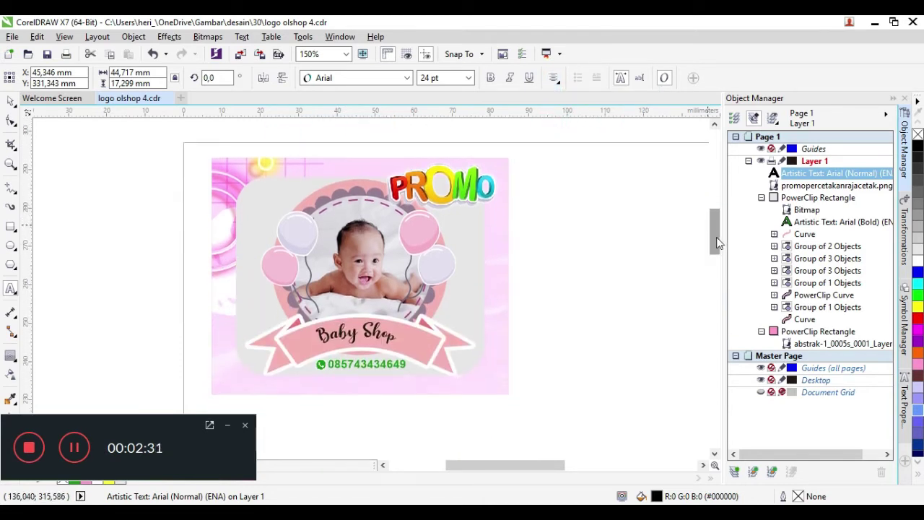
{"action": "scroll", "coordinate": [638, 308], "scroll_direction": "down", "scroll_amount": 1}
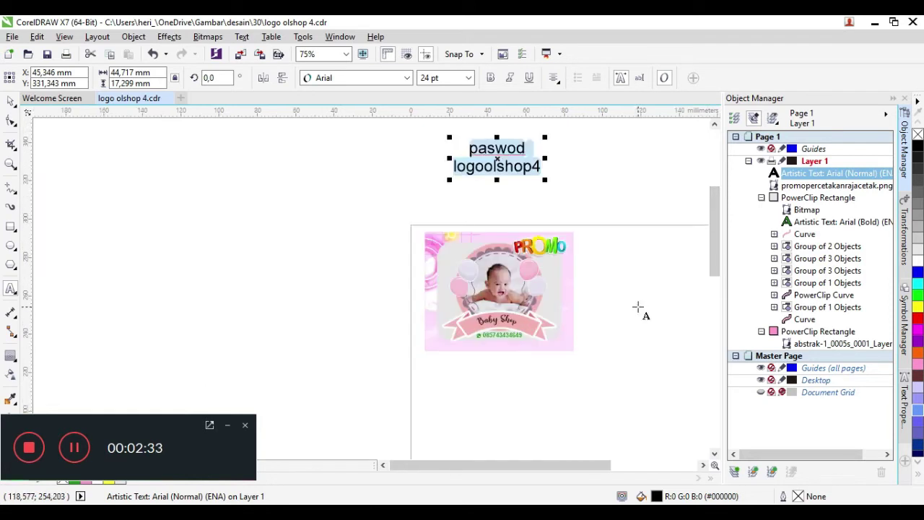
{"action": "scroll", "coordinate": [675, 258], "scroll_direction": "up", "scroll_amount": 1}
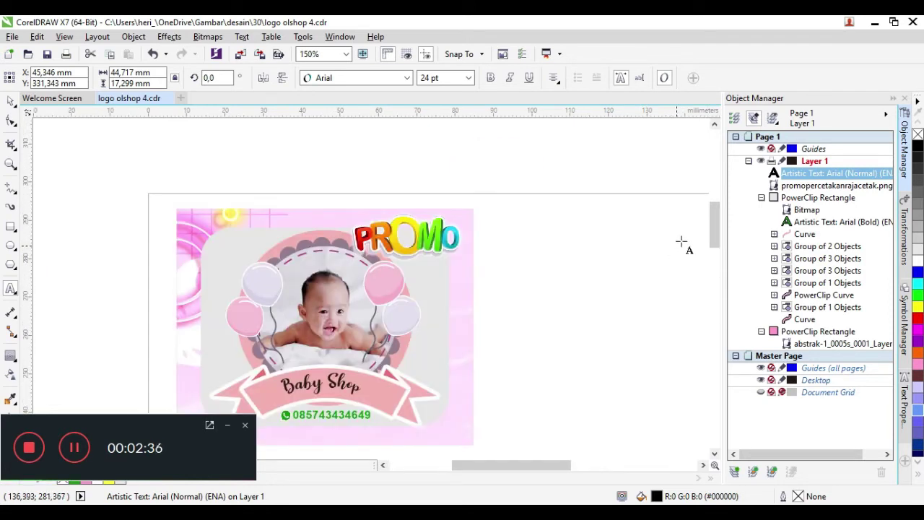
{"action": "left_click_drag", "start_coordinate": [712, 229], "coordinate": [716, 235]}
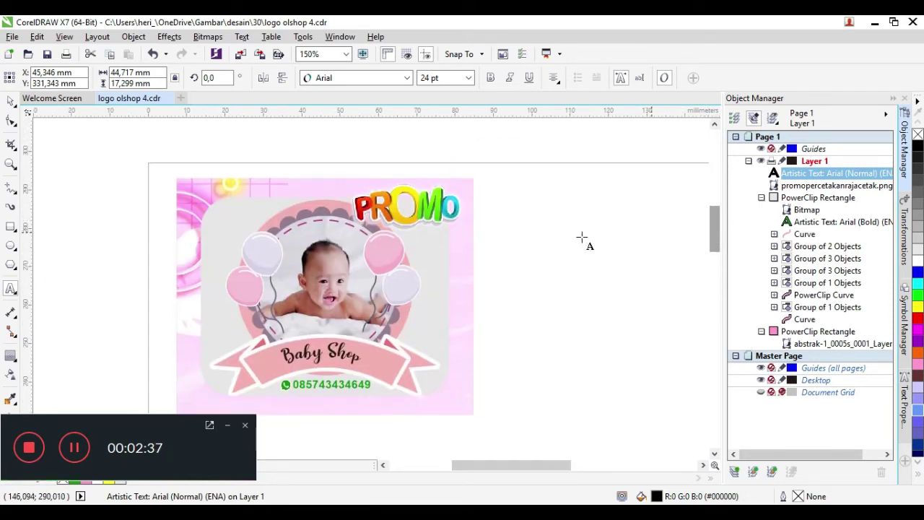
- Marquee-select all three logo objects and convert them to one 300 dpi bitmap
{"action": "left_click", "coordinate": [10, 102]}
{"action": "left_click_drag", "start_coordinate": [106, 140], "coordinate": [521, 431]}
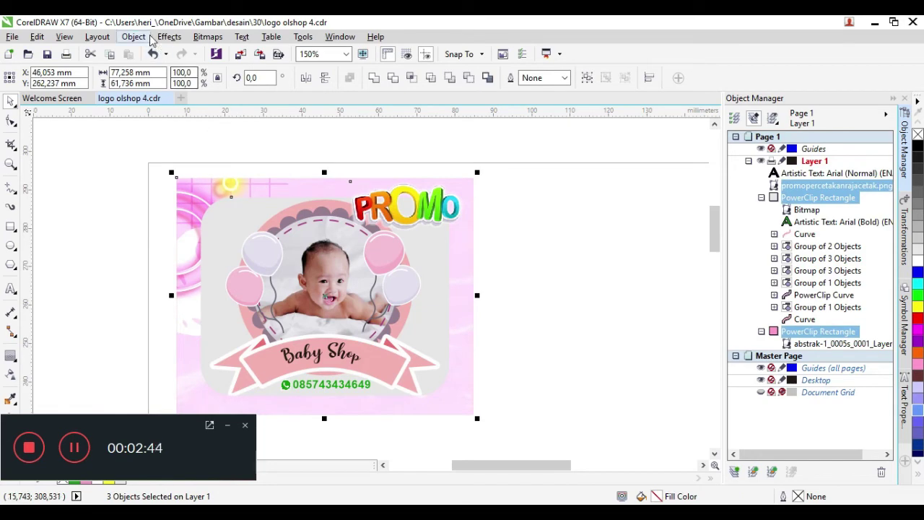
{"action": "left_click", "coordinate": [205, 39]}
{"action": "left_click", "coordinate": [242, 51]}
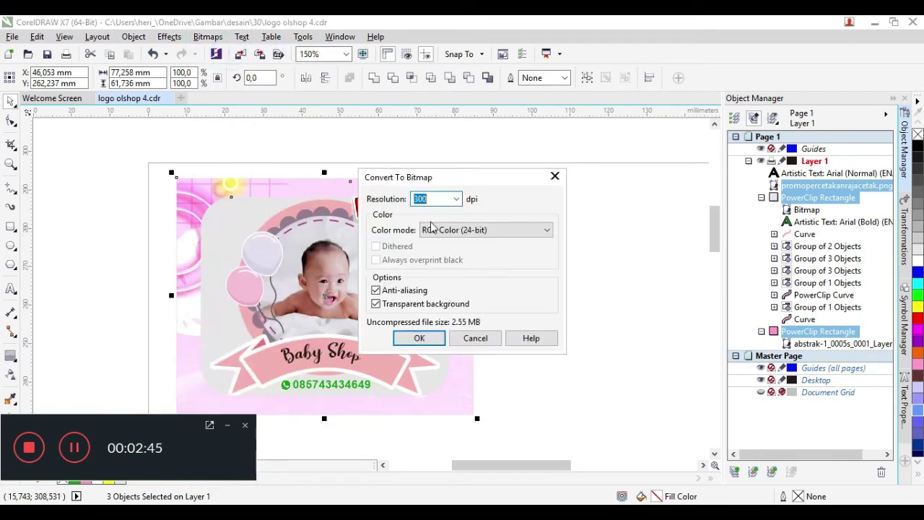
{"action": "left_click", "coordinate": [419, 338]}
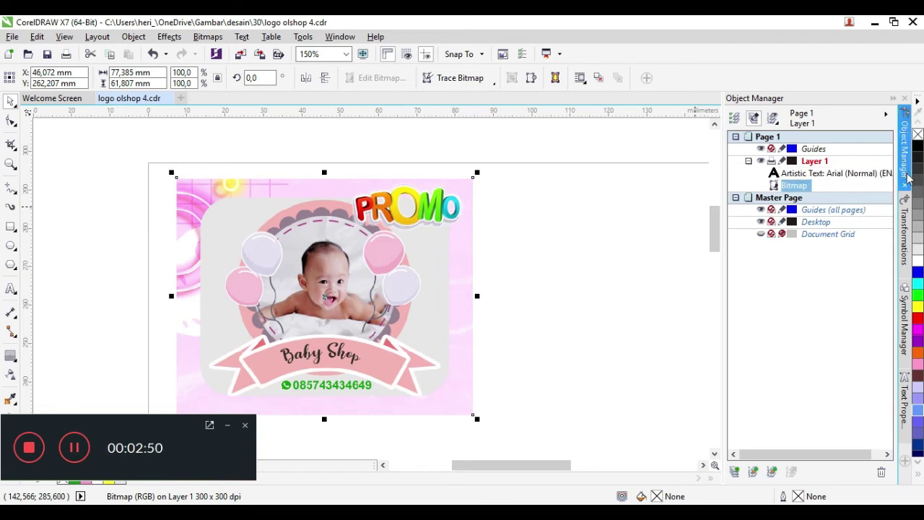
- In the Transformations Position docker, apply 1 copy, then undo the duplicate placed below
{"action": "left_click", "coordinate": [905, 239]}
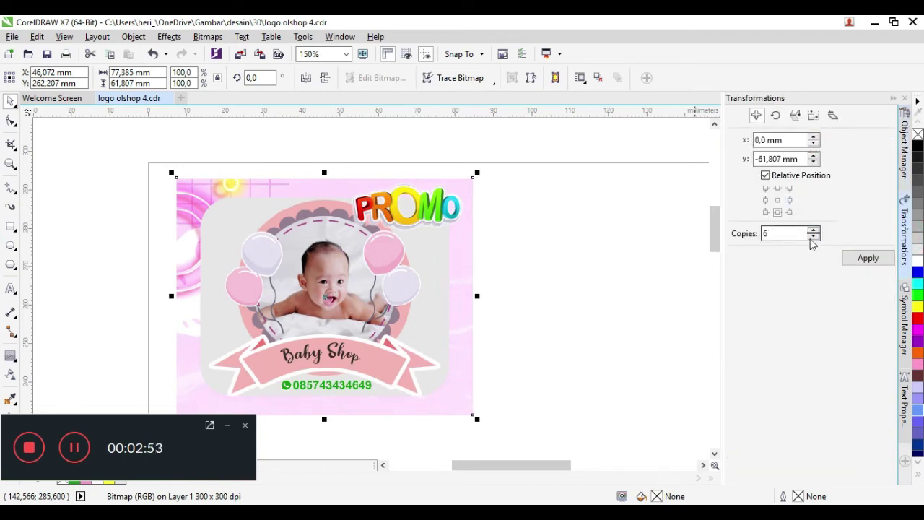
{"action": "double_click", "coordinate": [780, 234]}
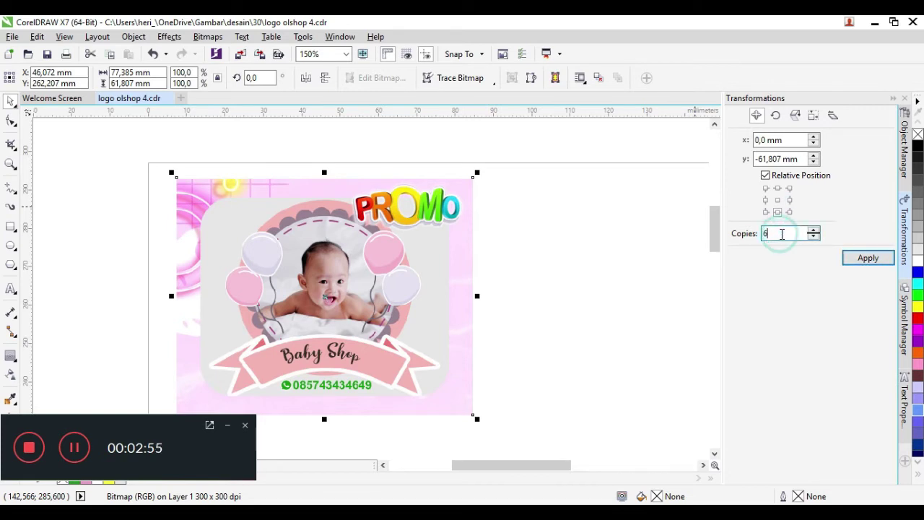
{"action": "double_click", "coordinate": [781, 234]}
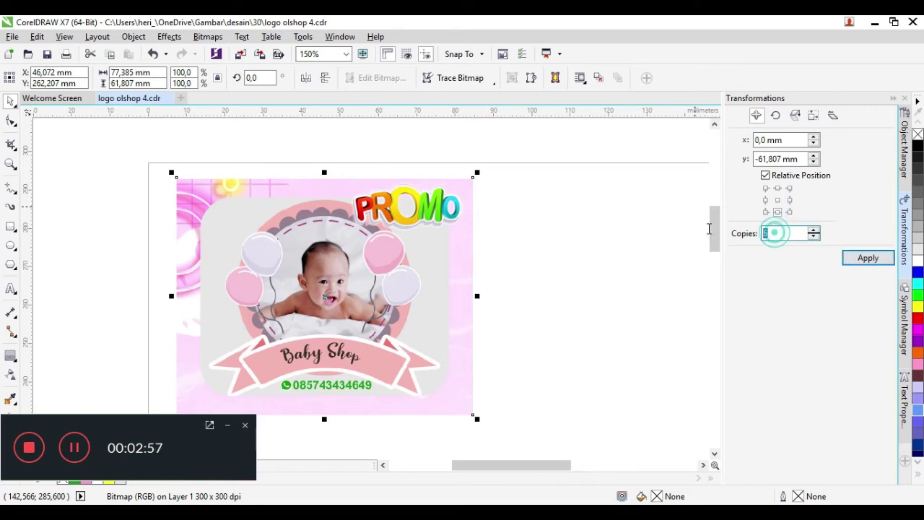
{"action": "type", "text": "1"}
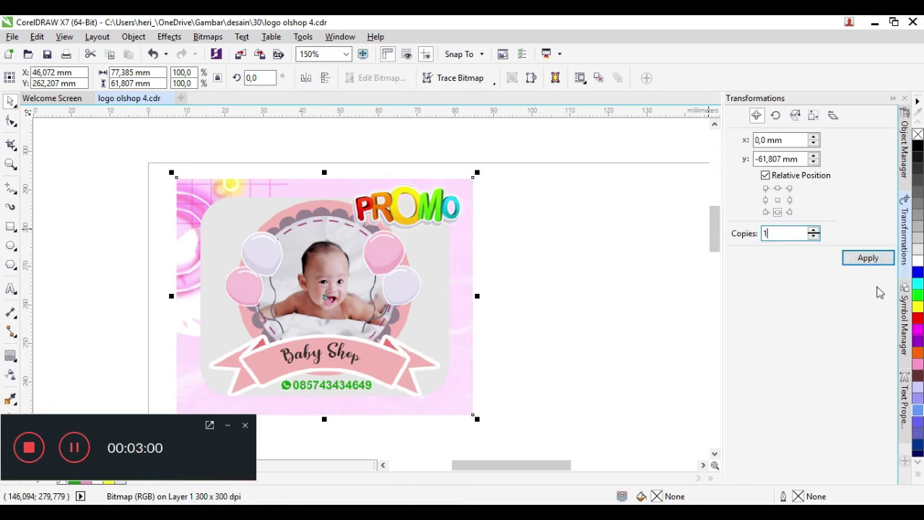
{"action": "left_click", "coordinate": [862, 260]}
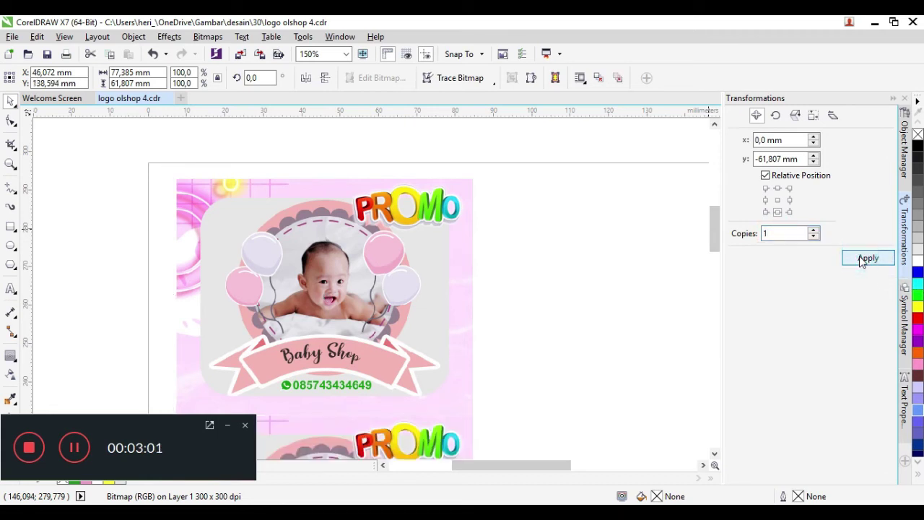
{"action": "left_click", "coordinate": [152, 55]}
{"action": "left_click", "coordinate": [152, 55]}
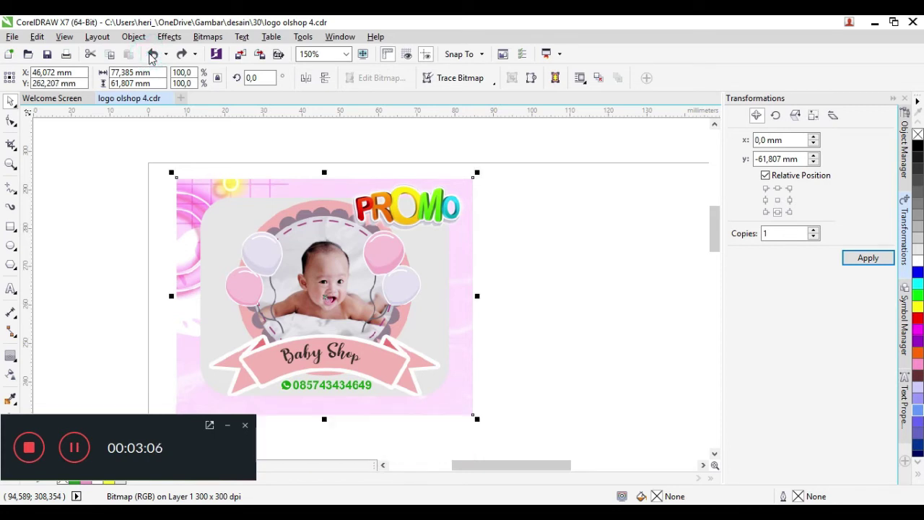
- Choose the right-middle anchor and apply repeatedly, adding copies offset 77.385 mm to the right
{"action": "left_click", "coordinate": [790, 200]}
{"action": "left_click", "coordinate": [857, 258]}
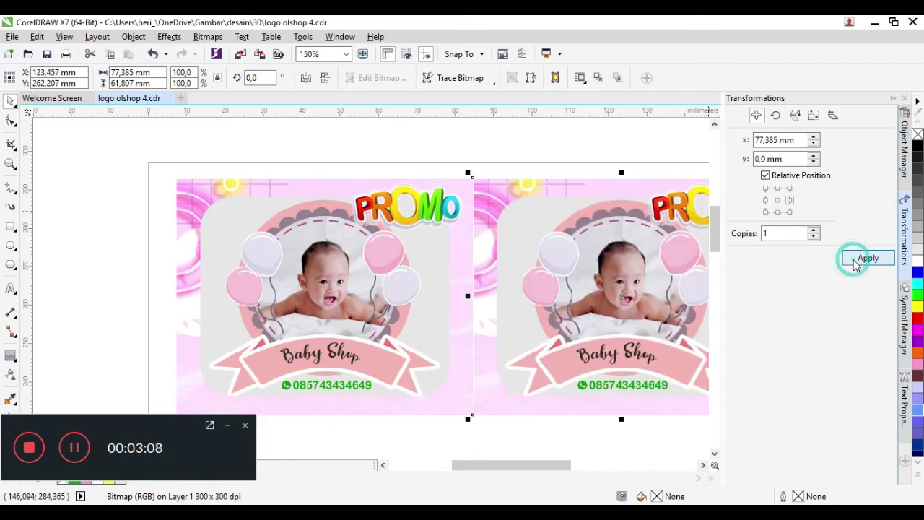
{"action": "left_click", "coordinate": [855, 259]}
{"action": "left_click", "coordinate": [854, 259]}
{"action": "left_click_drag", "start_coordinate": [547, 466], "coordinate": [577, 465]}
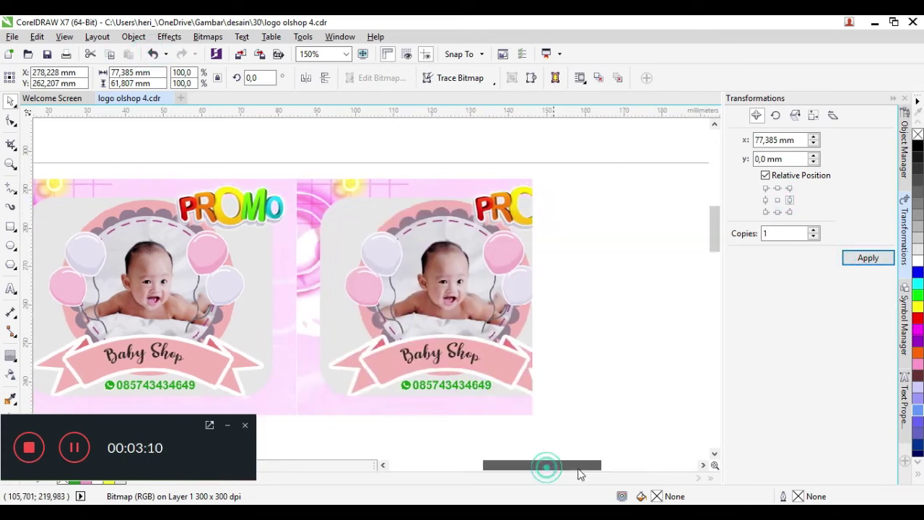
{"action": "left_click", "coordinate": [867, 260]}
{"action": "scroll", "coordinate": [664, 281], "scroll_direction": "down", "scroll_amount": 5}
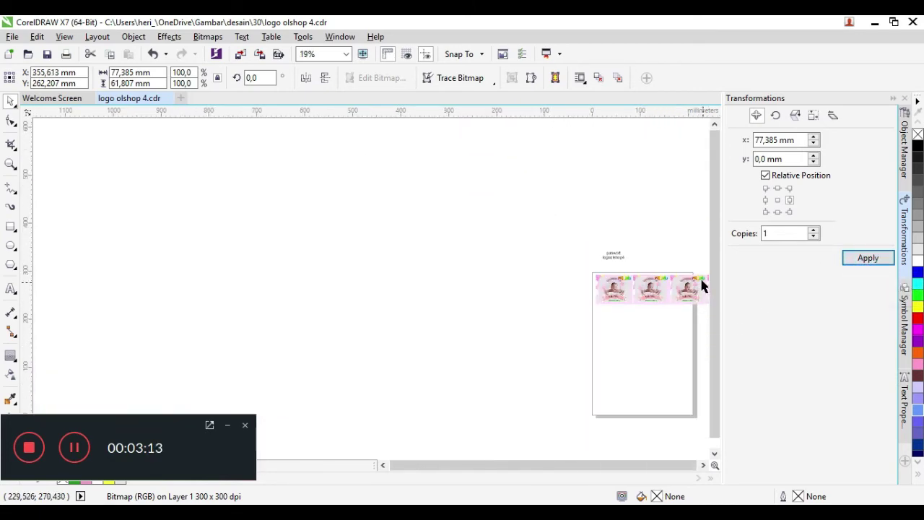
{"action": "scroll", "coordinate": [700, 283], "scroll_direction": "up", "scroll_amount": 1}
{"action": "scroll", "coordinate": [698, 282], "scroll_direction": "up", "scroll_amount": 1}
{"action": "scroll", "coordinate": [697, 275], "scroll_direction": "down", "scroll_amount": 2}
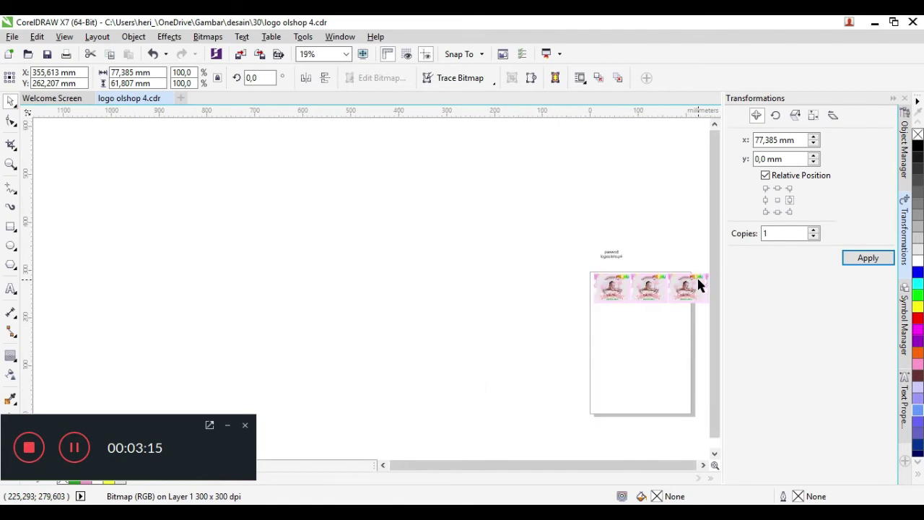
{"action": "scroll", "coordinate": [697, 296], "scroll_direction": "up", "scroll_amount": 2}
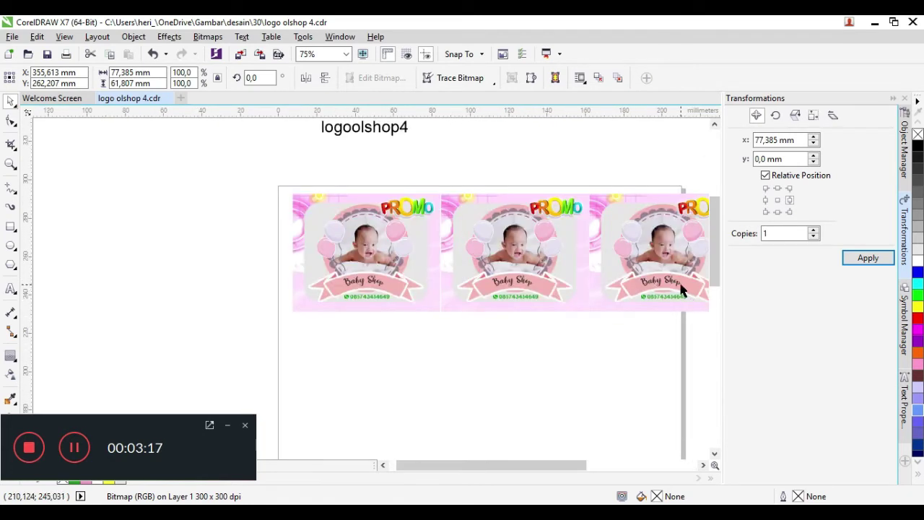
- Undo the extra logo copies and select the single remaining Baby Shop bitmap
{"action": "left_click", "coordinate": [152, 54]}
{"action": "left_click", "coordinate": [151, 55]}
{"action": "left_click", "coordinate": [151, 54]}
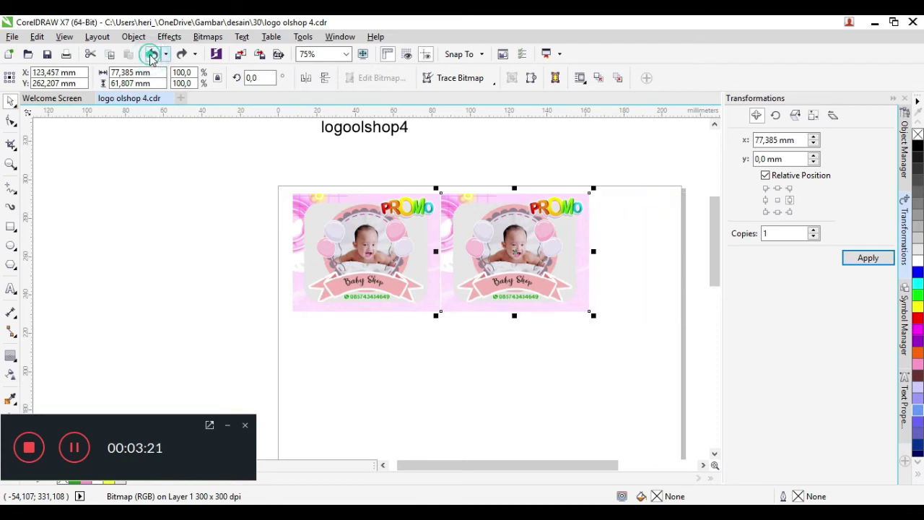
{"action": "left_click", "coordinate": [151, 54]}
{"action": "left_click", "coordinate": [231, 186]}
{"action": "left_click_drag", "start_coordinate": [488, 323], "coordinate": [458, 313]}
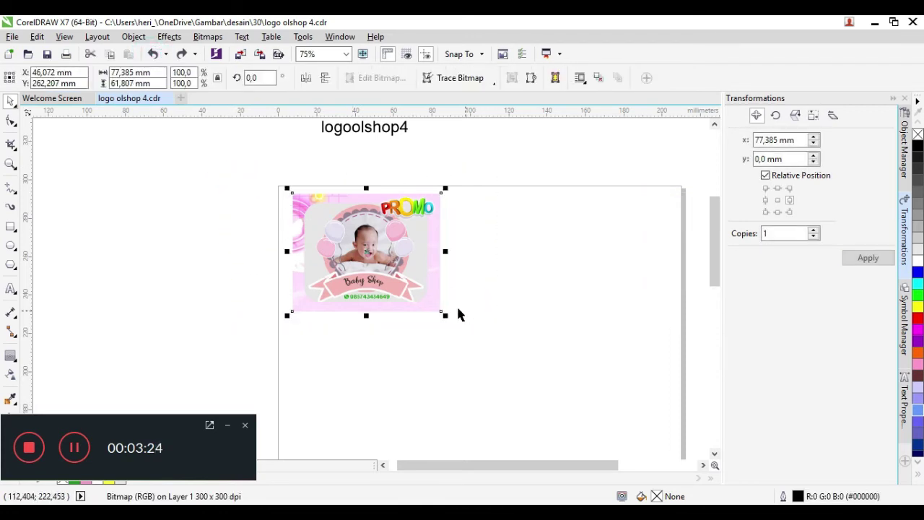
- Set the logo width to 50 mm, scaling it to 50 × 39.934 mm
{"action": "left_click", "coordinate": [135, 73]}
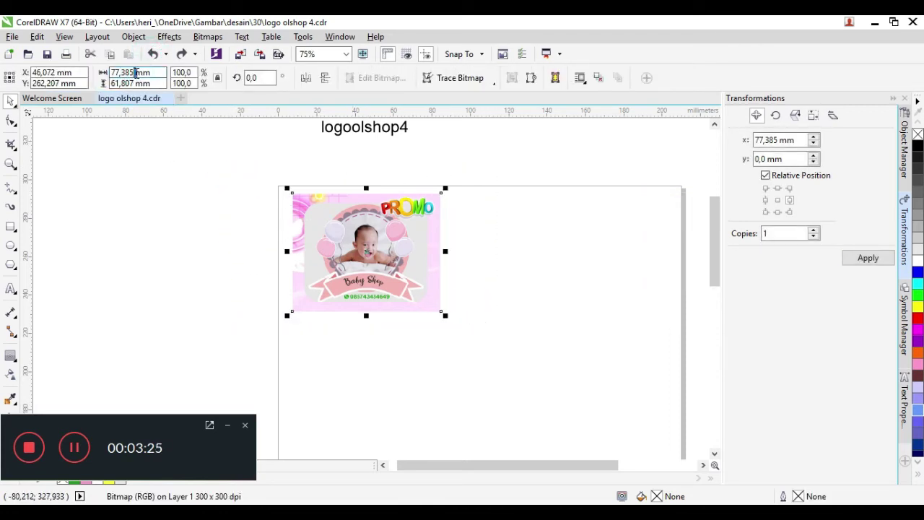
{"action": "left_click_drag", "start_coordinate": [137, 72], "coordinate": [72, 66]}
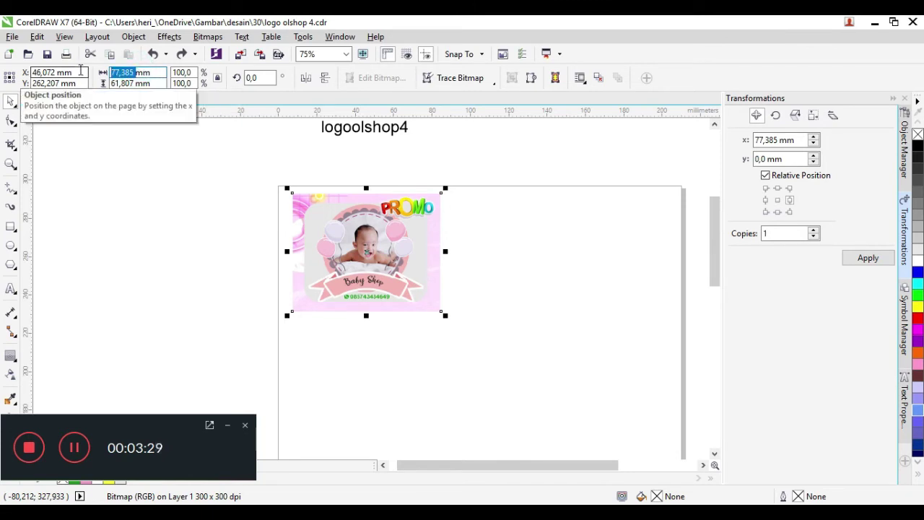
{"action": "type", "text": "5"}
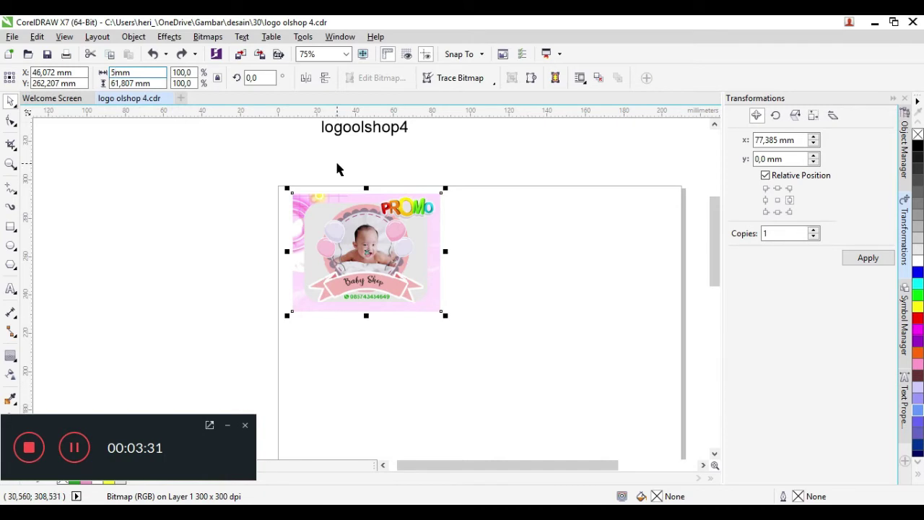
{"action": "type", "text": "0"}
{"action": "key", "text": "Return"}
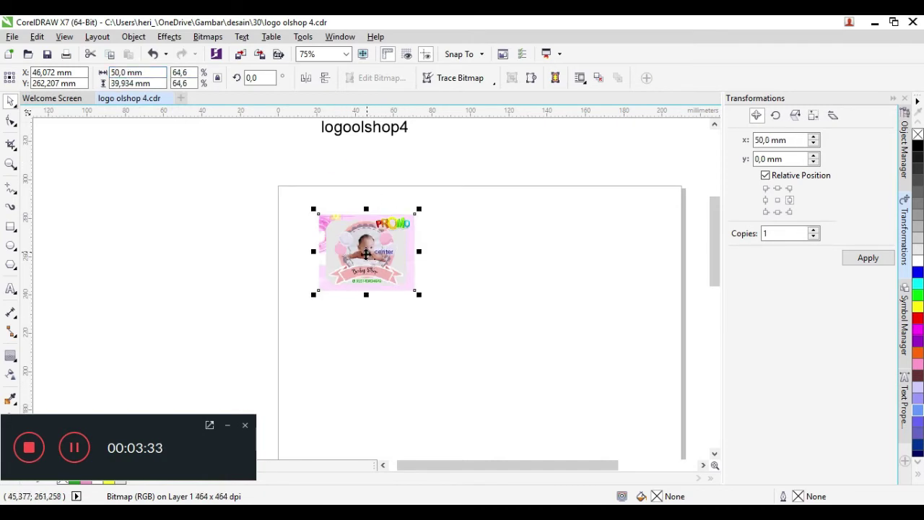
- Place the logo at the page's top-left corner and apply 3 copies rightward for a row of four
{"action": "left_click_drag", "start_coordinate": [366, 254], "coordinate": [329, 225]}
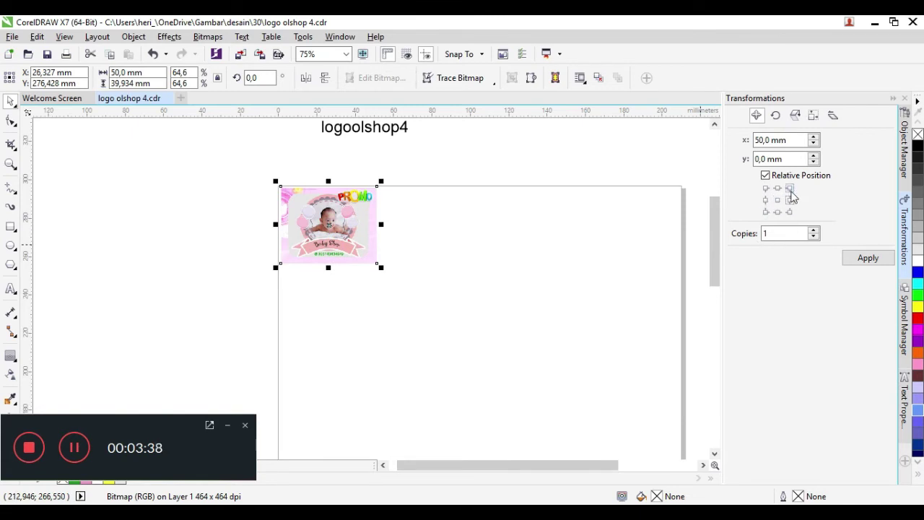
{"action": "left_click", "coordinate": [859, 258]}
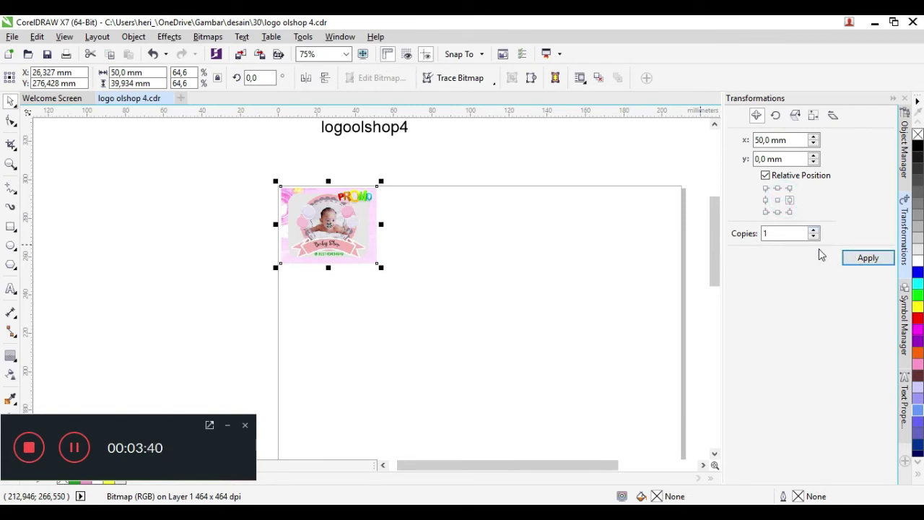
{"action": "double_click", "coordinate": [766, 233]}
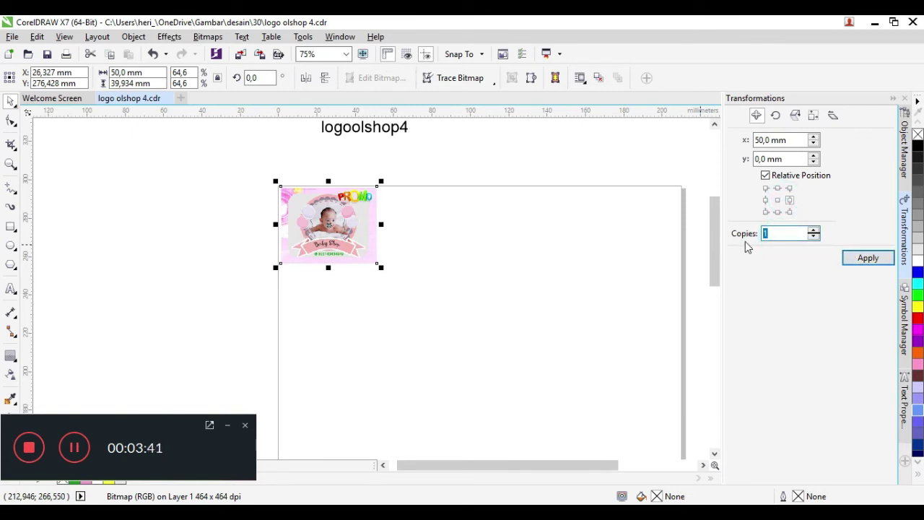
{"action": "type", "text": "3"}
{"action": "left_click", "coordinate": [868, 261]}
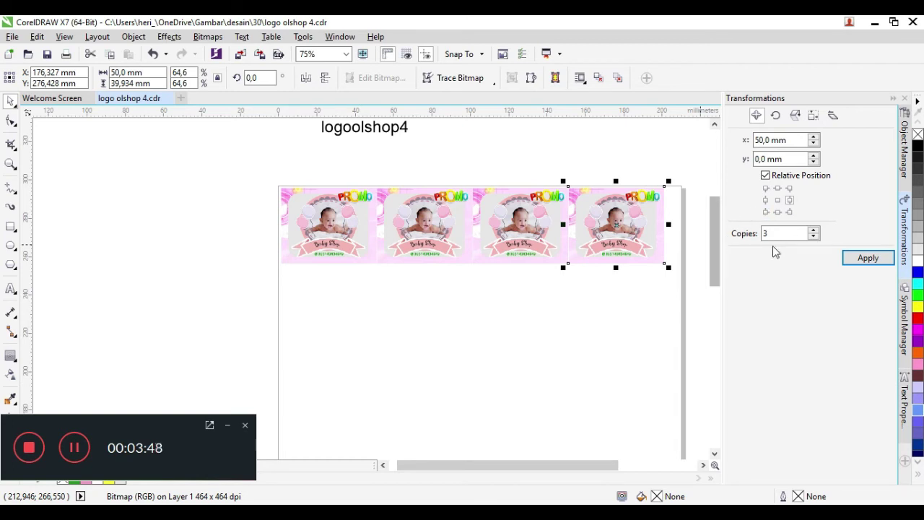
{"action": "double_click", "coordinate": [767, 233]}
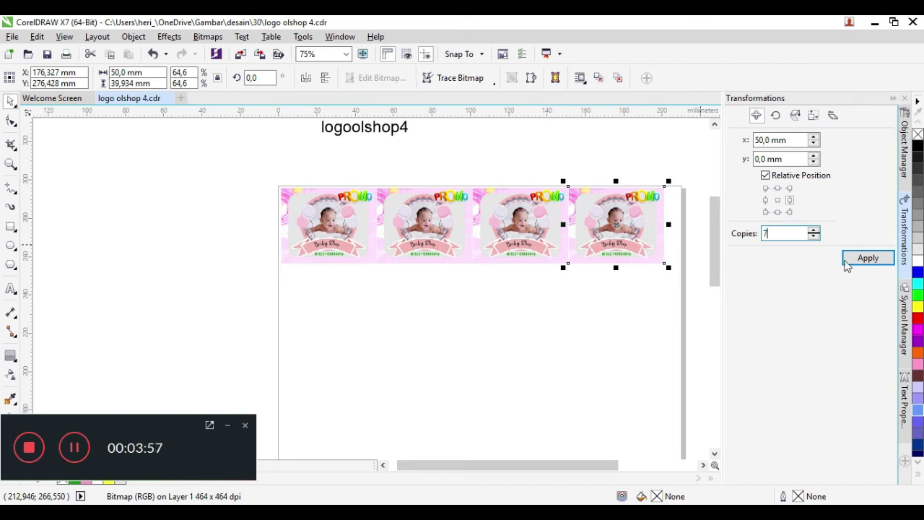
{"action": "left_click", "coordinate": [867, 257]}
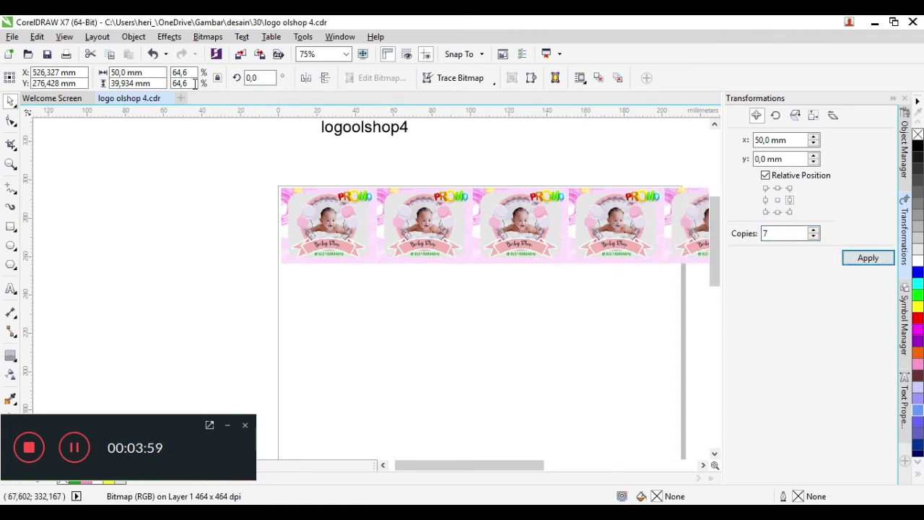
- Undo the overflow copy and add a column of copies below the last logo, 39.934 mm apart
{"action": "left_click", "coordinate": [153, 53]}
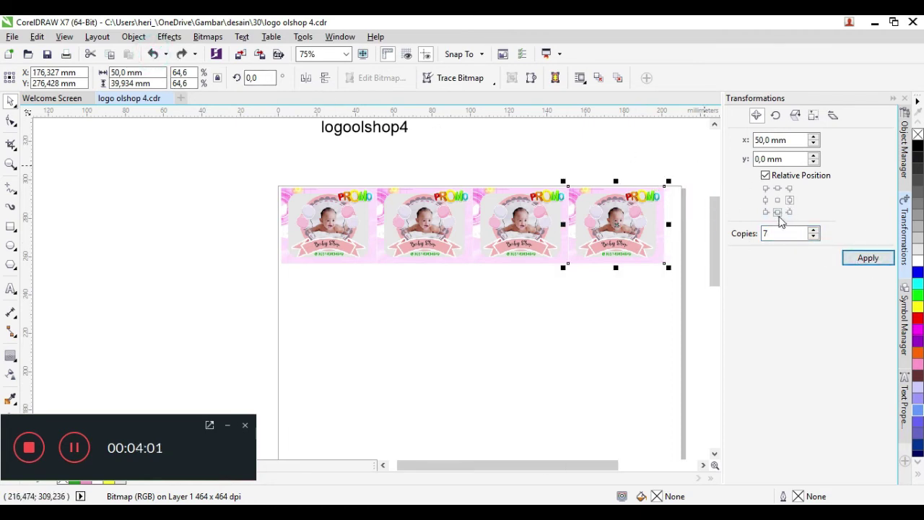
{"action": "left_click", "coordinate": [777, 212]}
{"action": "left_click", "coordinate": [869, 259]}
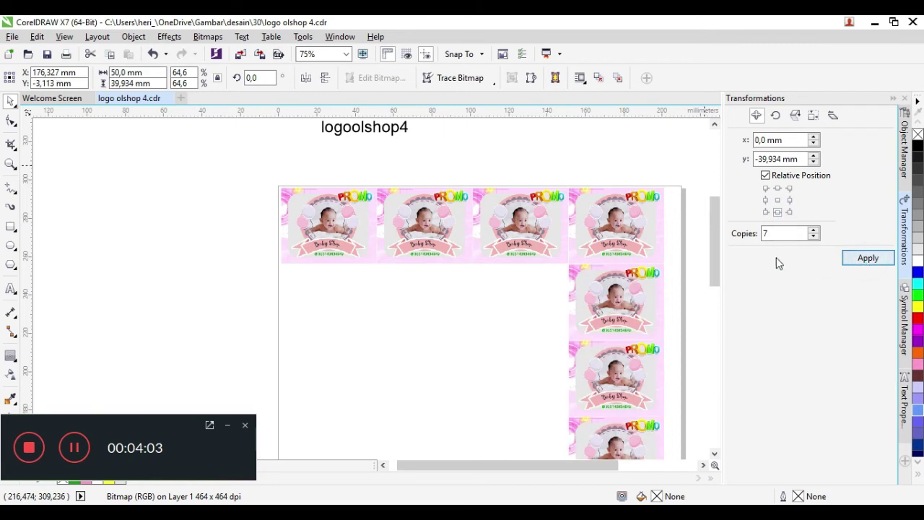
- Undo the column of copies, then repeat the four-logo row downward into a 4×8 grid
{"action": "left_click", "coordinate": [154, 60]}
{"action": "left_click_drag", "start_coordinate": [213, 160], "coordinate": [778, 279]}
{"action": "left_click", "coordinate": [868, 258]}
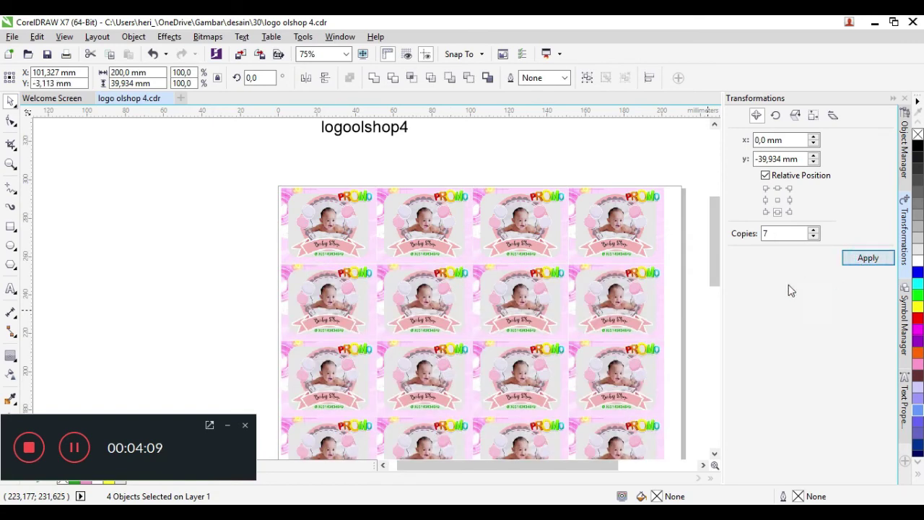
{"action": "left_click_drag", "start_coordinate": [714, 274], "coordinate": [718, 359]}
{"action": "scroll", "coordinate": [643, 325], "scroll_direction": "down", "scroll_amount": 1}
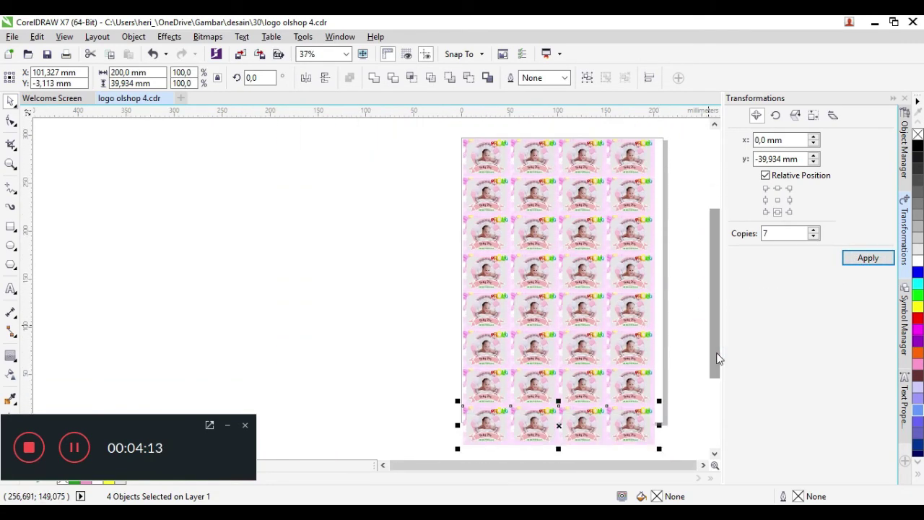
{"action": "left_click", "coordinate": [685, 402]}
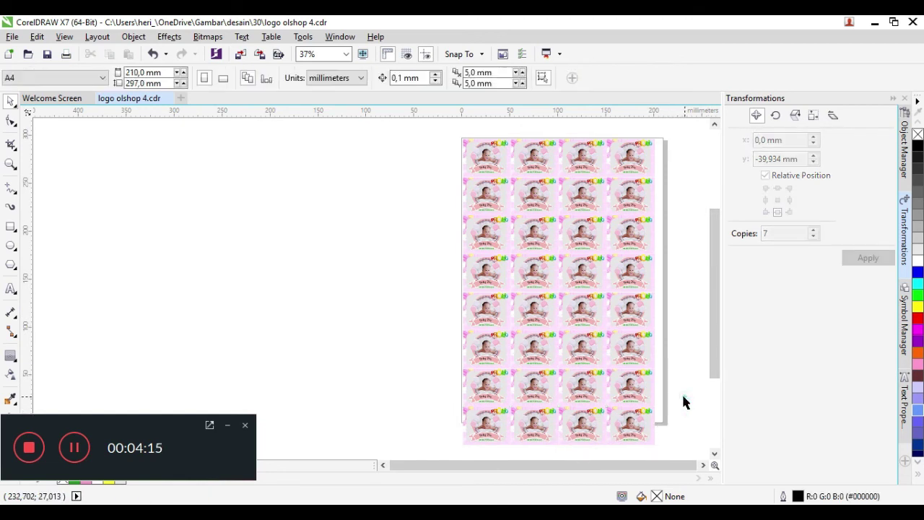
- Cut the bottom row of logos past the page edge, leaving four columns by seven rows
{"action": "left_click_drag", "start_coordinate": [684, 403], "coordinate": [450, 437]}
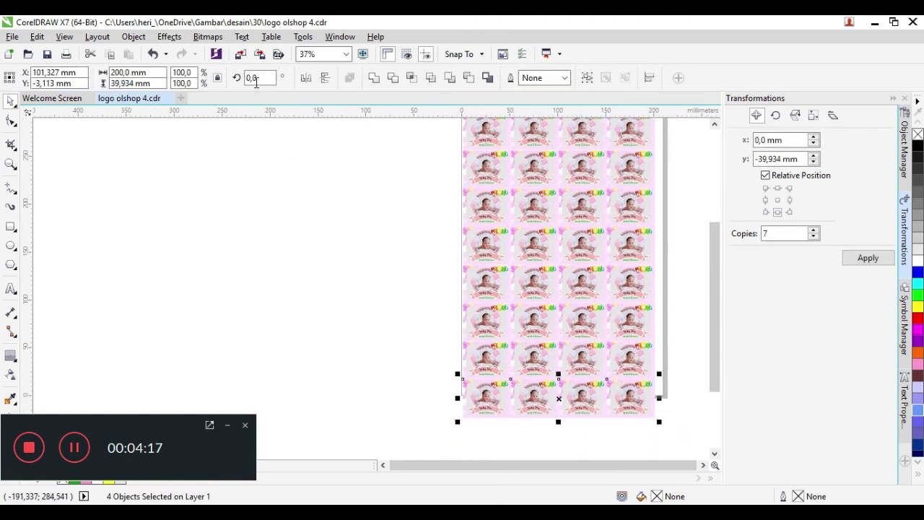
{"action": "left_click", "coordinate": [90, 55]}
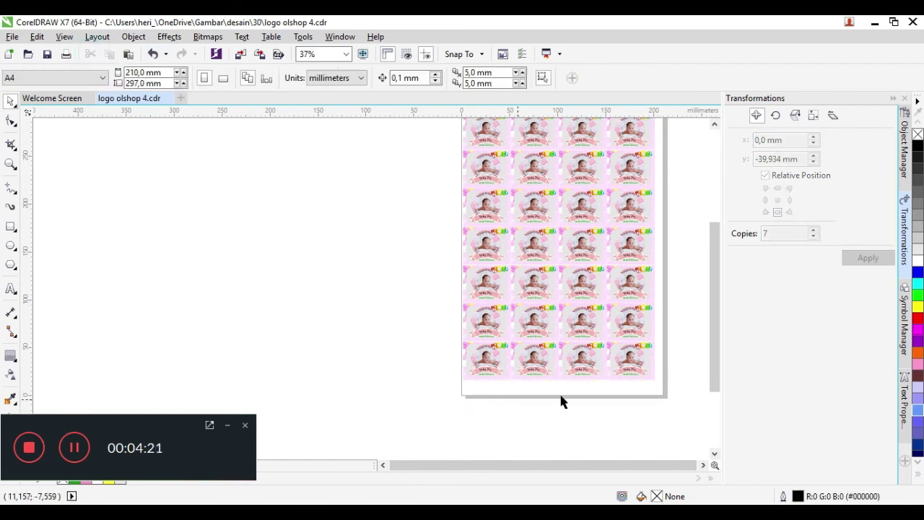
{"action": "left_click_drag", "start_coordinate": [710, 340], "coordinate": [707, 310]}
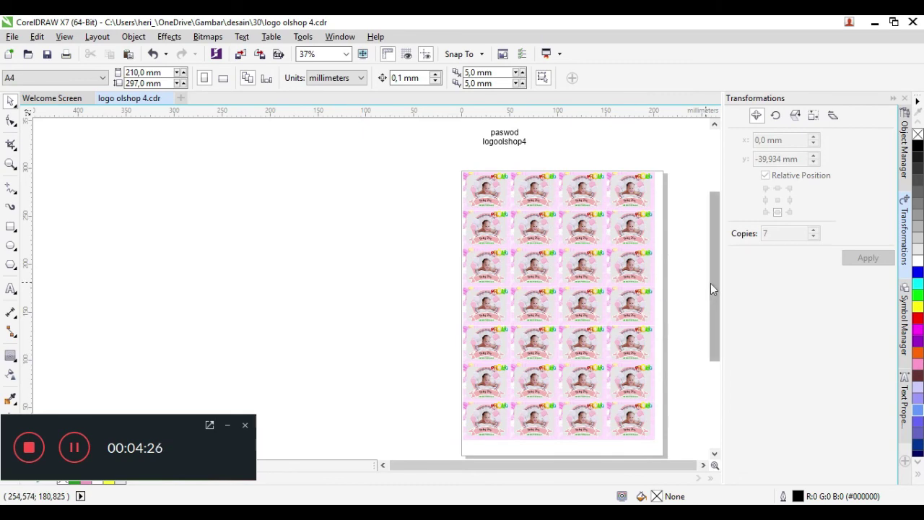
{"action": "left_click_drag", "start_coordinate": [713, 292], "coordinate": [715, 310]}
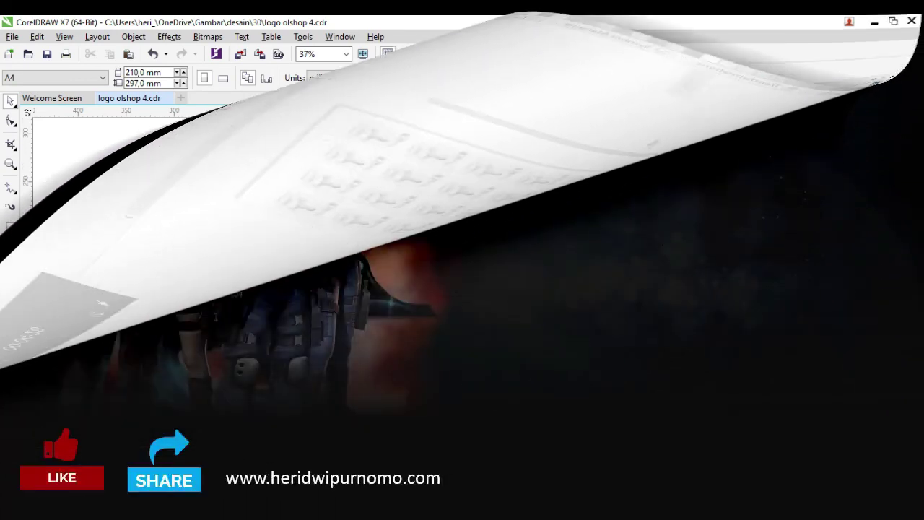